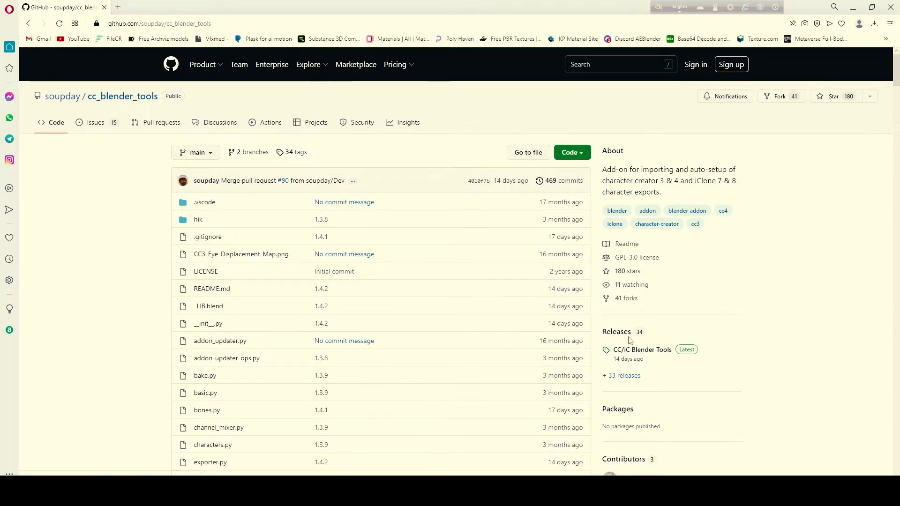
- Download the CC/iC Blender Tools 1.4.2 source code zip from its GitHub release page
{"action": "left_click", "coordinate": [684, 356]}
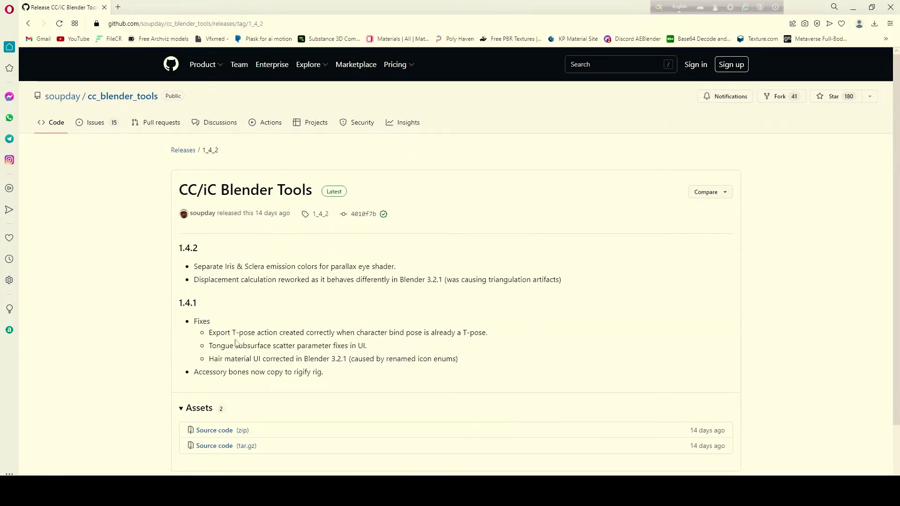
{"action": "left_click", "coordinate": [221, 435]}
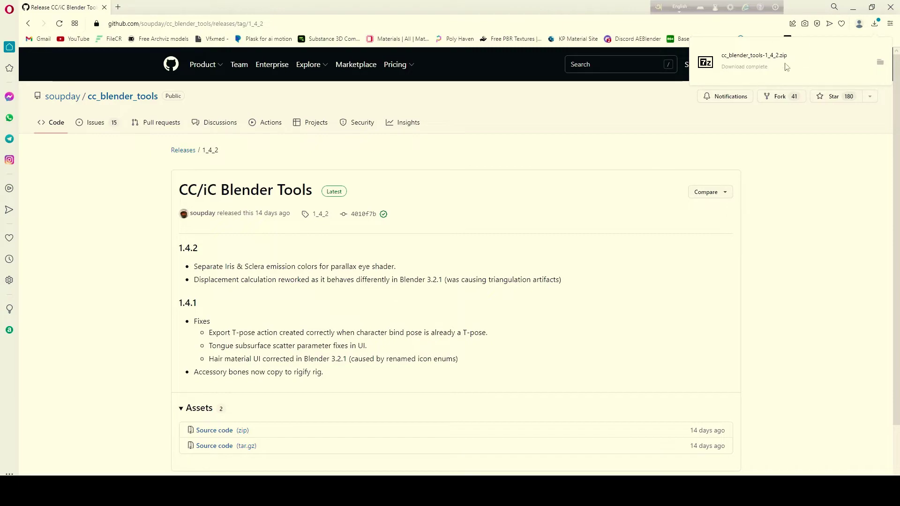
{"action": "left_click", "coordinate": [852, 10]}
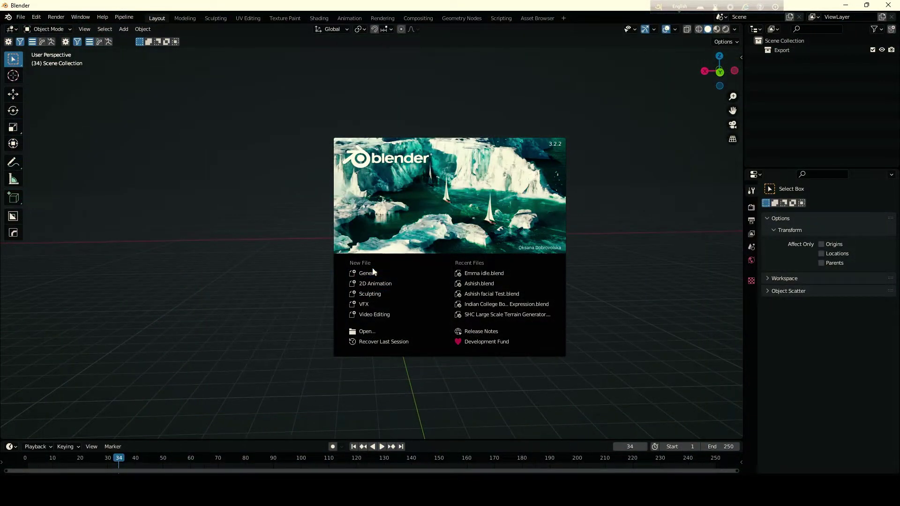
- Install the cc_blender_tools zip via Preferences > Add-ons, then play the character animation in iClone
{"action": "key", "text": "Escape"}
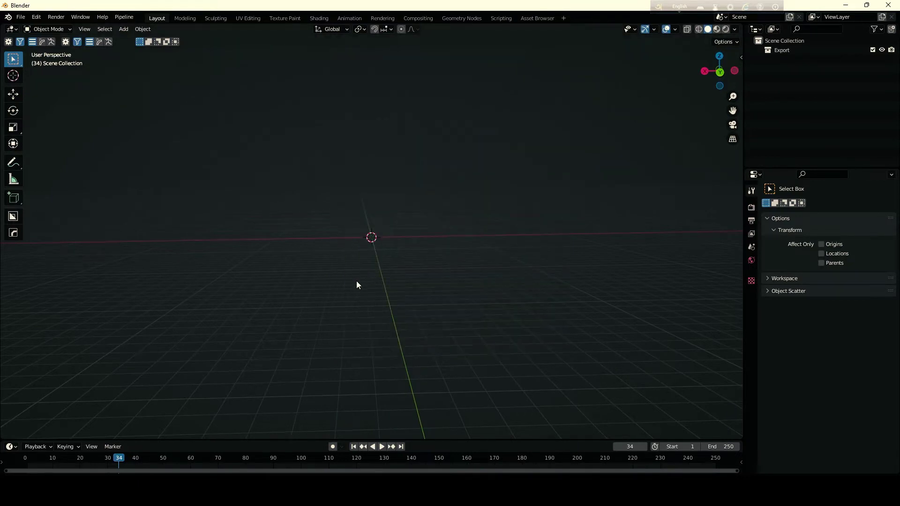
{"action": "left_click", "coordinate": [36, 17]}
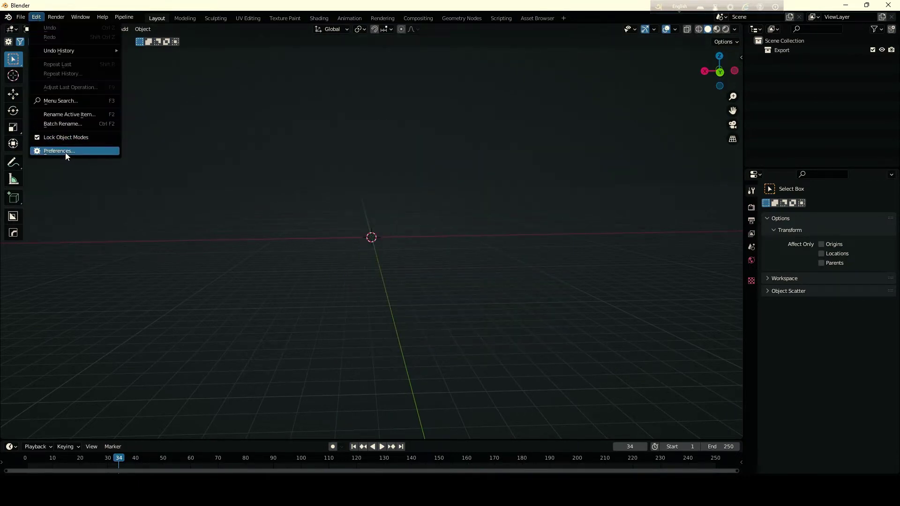
{"action": "left_click", "coordinate": [65, 153]}
{"action": "left_click", "coordinate": [239, 39]}
{"action": "left_click", "coordinate": [145, 74]}
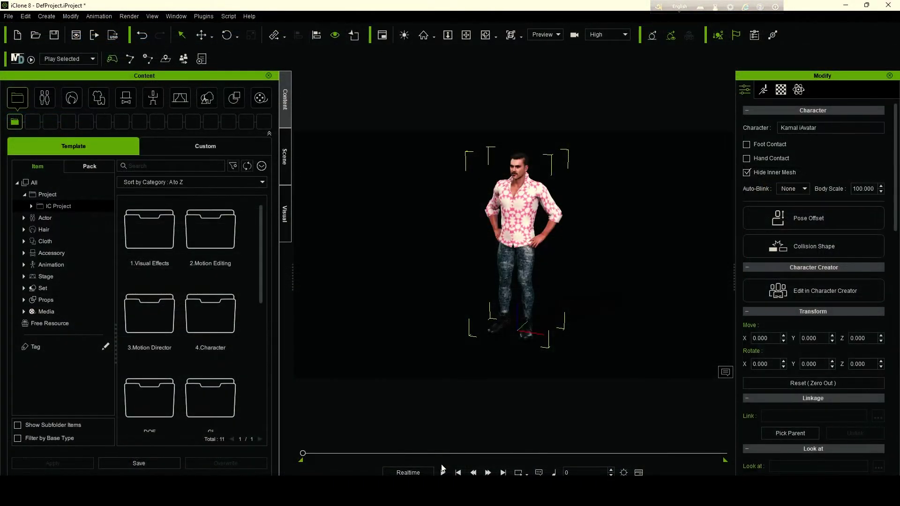
{"action": "left_click", "coordinate": [443, 473]}
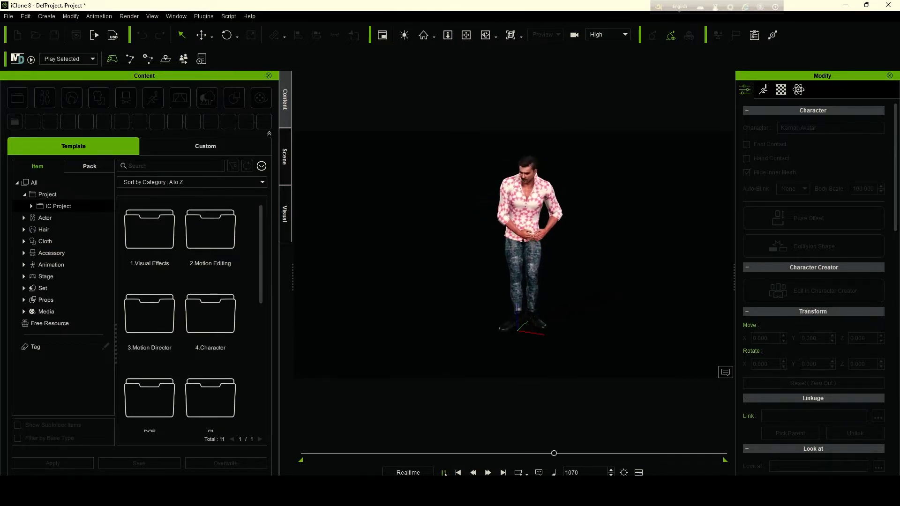
- Export the character as FBX with the Blender preset, 30 FPS, frames 0–1799 and embedded textures
{"action": "left_click", "coordinate": [443, 473]}
{"action": "left_click", "coordinate": [8, 16]}
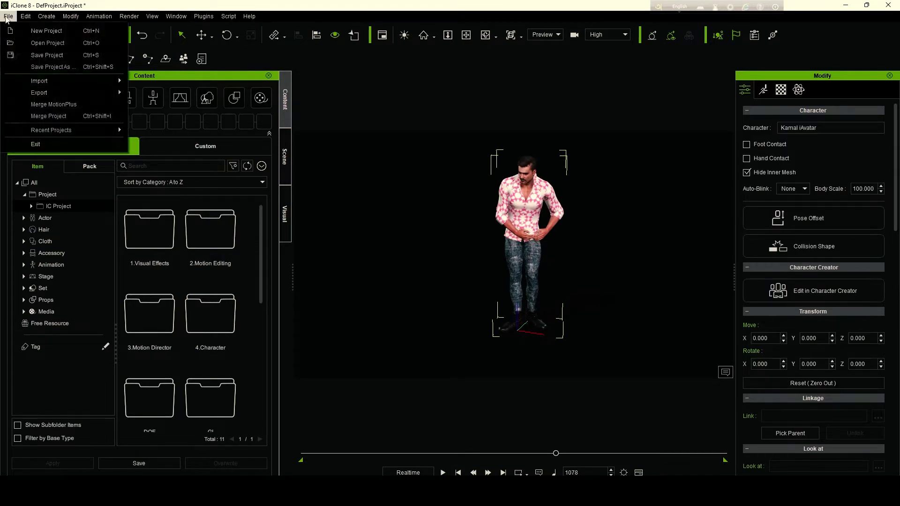
{"action": "mouse_move", "coordinate": [39, 92]}
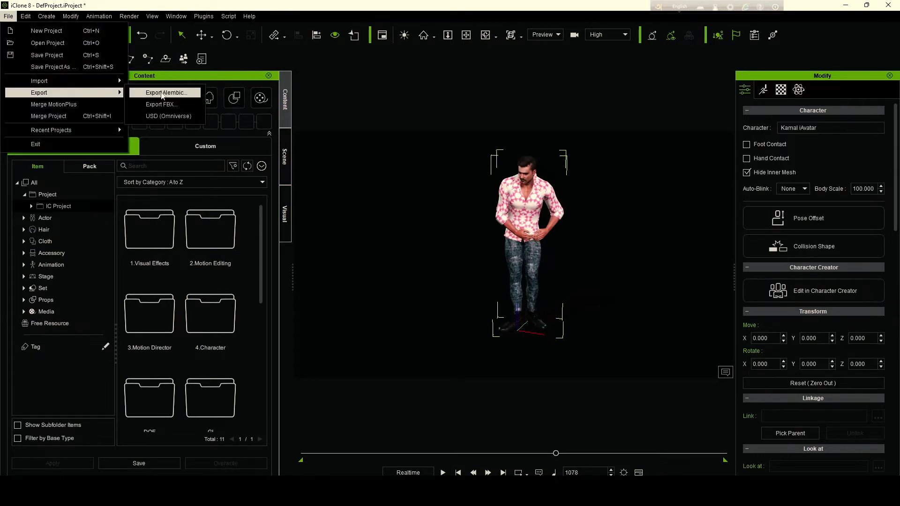
{"action": "left_click", "coordinate": [161, 105]}
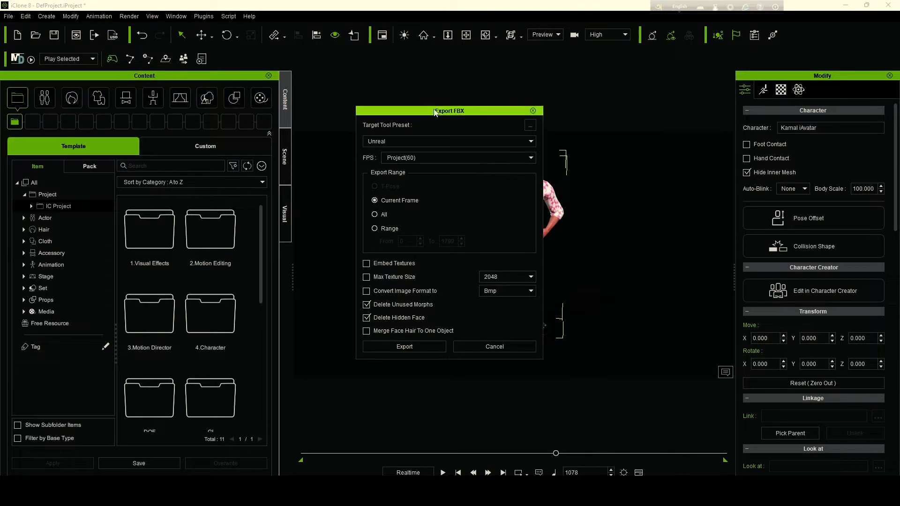
{"action": "left_click", "coordinate": [532, 140]}
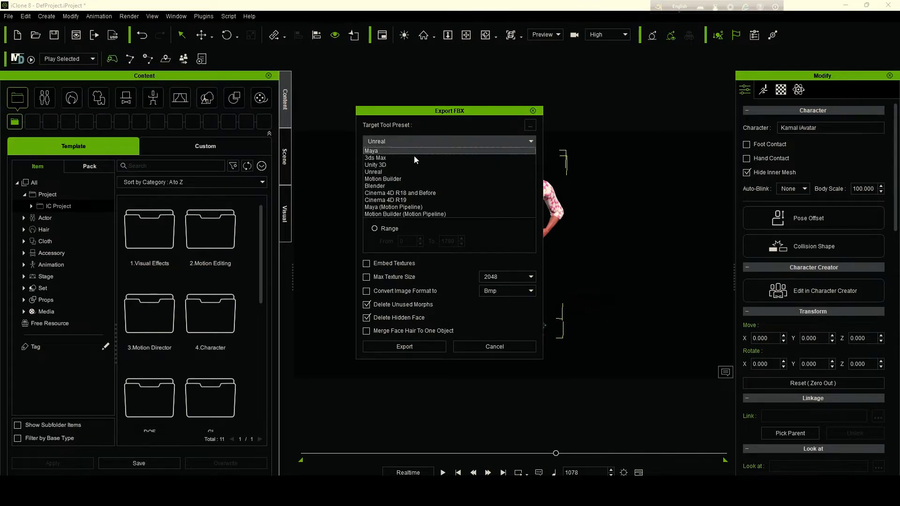
{"action": "left_click", "coordinate": [384, 187]}
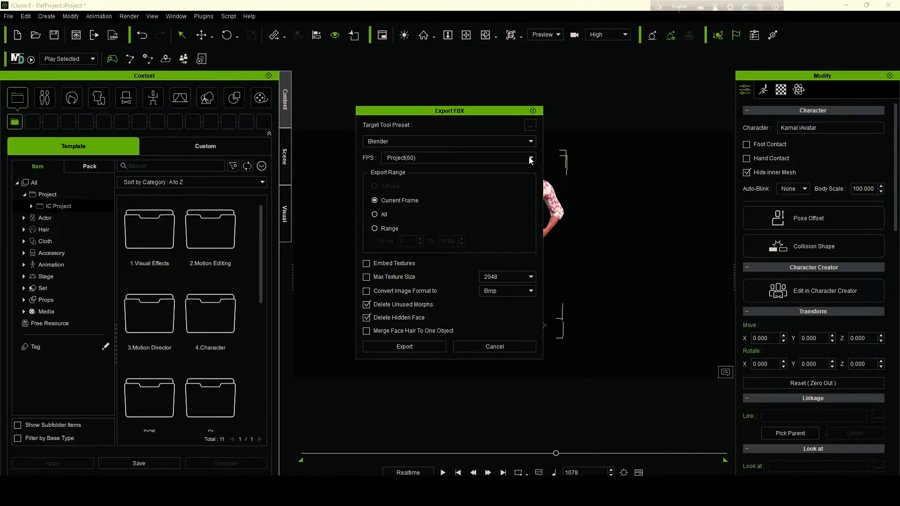
{"action": "left_click", "coordinate": [531, 160]}
{"action": "left_click", "coordinate": [399, 195]}
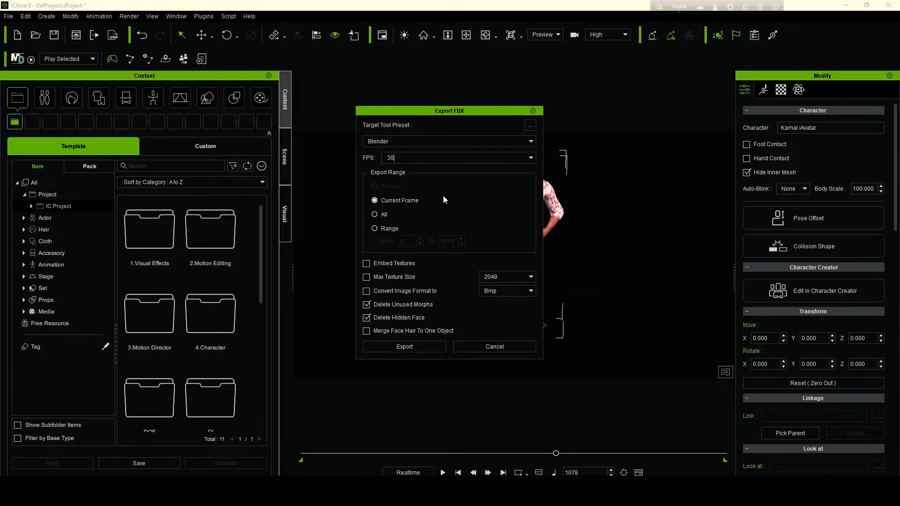
{"action": "left_click", "coordinate": [375, 228]}
{"action": "left_click", "coordinate": [367, 264]}
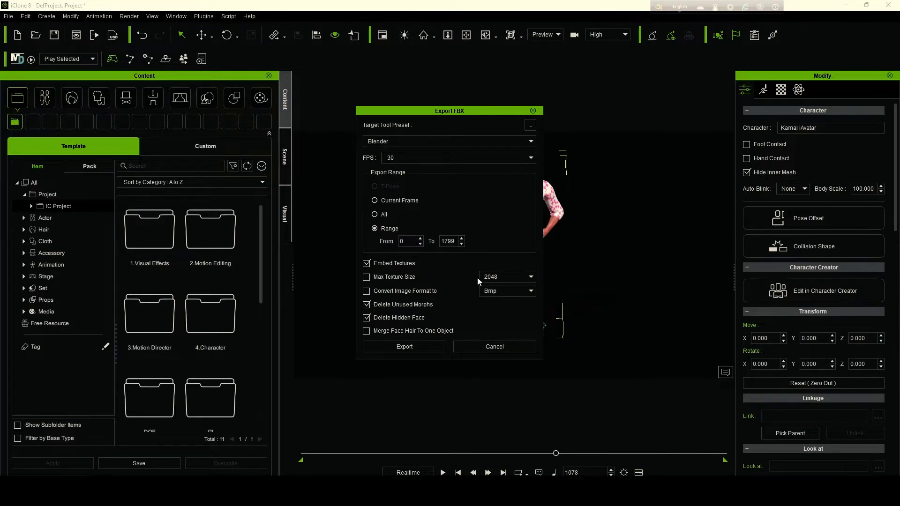
{"action": "left_click", "coordinate": [396, 349]}
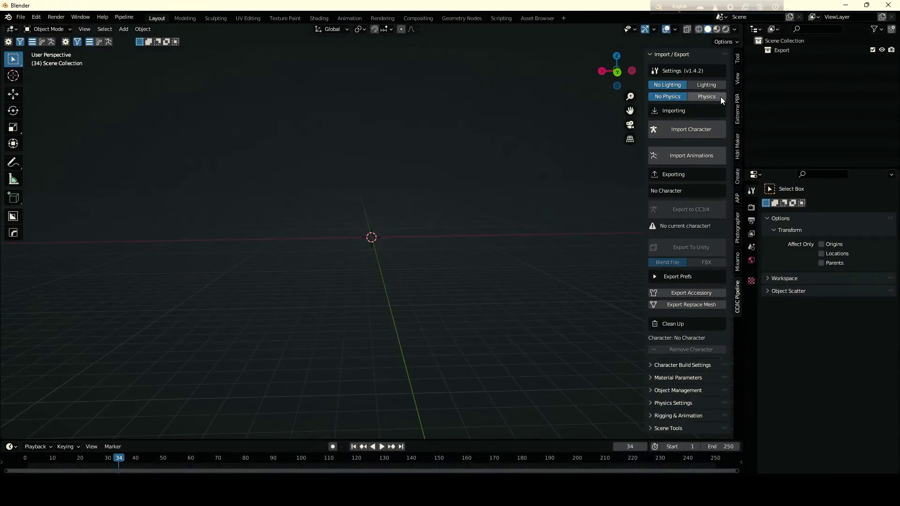
- Import demo.fbx through the CC/iC Pipeline with Lighting enabled
{"action": "left_click", "coordinate": [713, 86]}
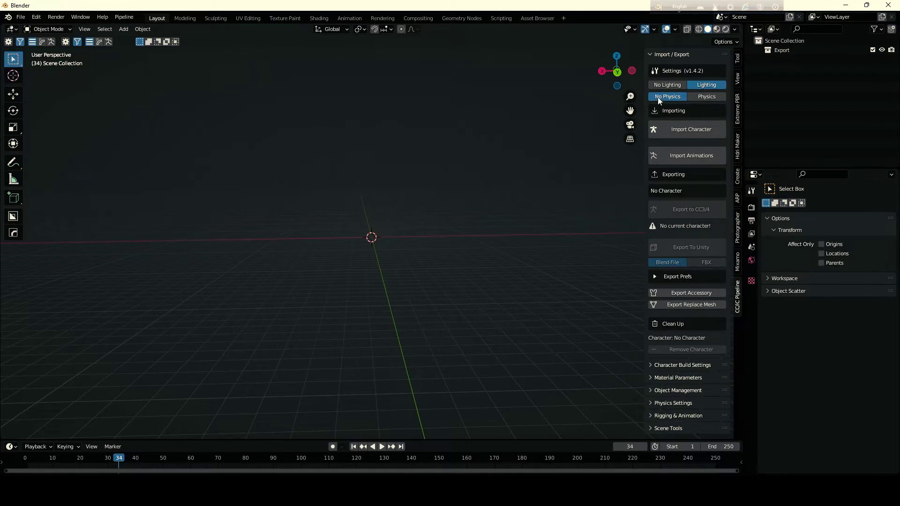
{"action": "left_click", "coordinate": [682, 134]}
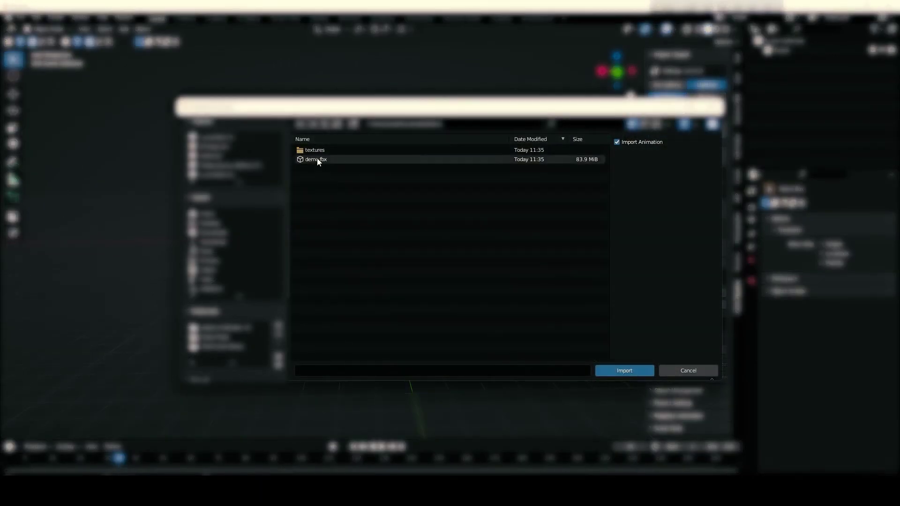
{"action": "left_click", "coordinate": [317, 160]}
{"action": "left_click", "coordinate": [627, 372]}
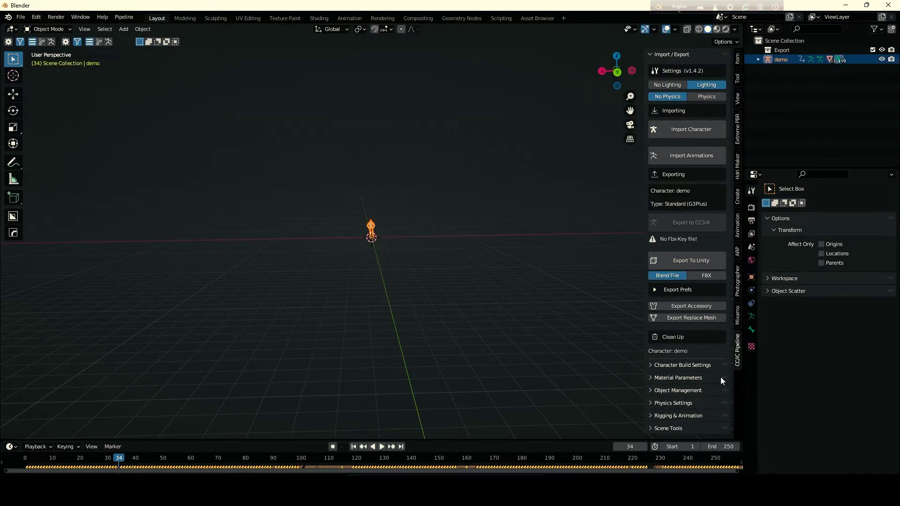
- Expand the Rigging and Animation options and orbit the view to face the character's front
{"action": "left_click", "coordinate": [651, 431]}
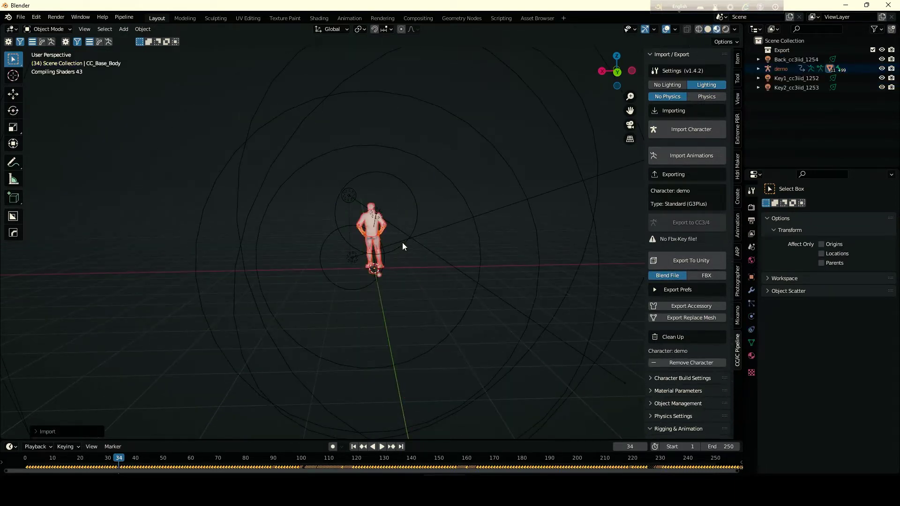
{"action": "scroll", "coordinate": [402, 242], "scroll_direction": "up", "scroll_amount": 2}
{"action": "scroll", "coordinate": [402, 241], "scroll_direction": "up", "scroll_amount": 2}
{"action": "mouse_move", "coordinate": [494, 231]}
{"action": "middle_mouse_down"}
{"action": "mouse_move", "coordinate": [223, 194]}
{"action": "mouse_move", "coordinate": [338, 200]}
{"action": "mouse_move", "coordinate": [314, 221]}
{"action": "middle_mouse_up"}
{"action": "scroll", "coordinate": [442, 205], "scroll_direction": "up", "scroll_amount": 2}
{"action": "scroll", "coordinate": [442, 205], "scroll_direction": "up", "scroll_amount": 2}
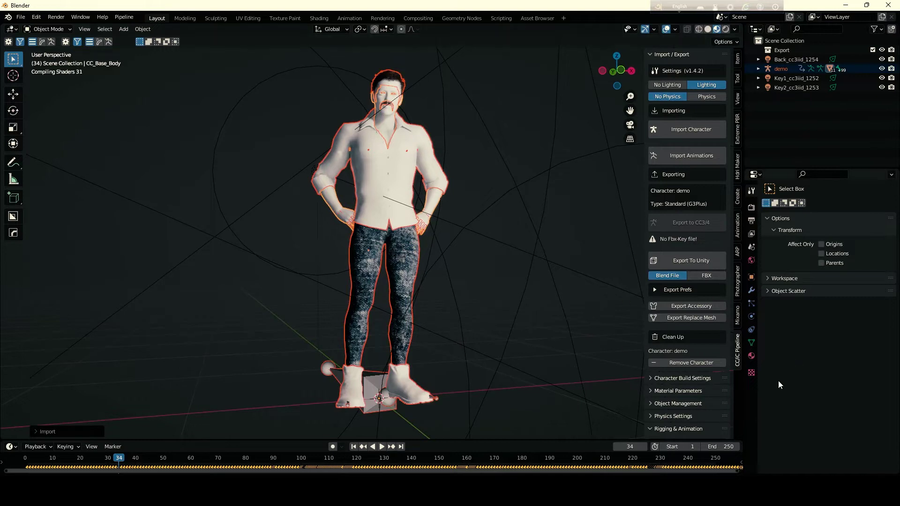
{"action": "scroll", "coordinate": [683, 413], "scroll_direction": "down", "scroll_amount": 3}
{"action": "scroll", "coordinate": [684, 413], "scroll_direction": "down", "scroll_amount": 3}
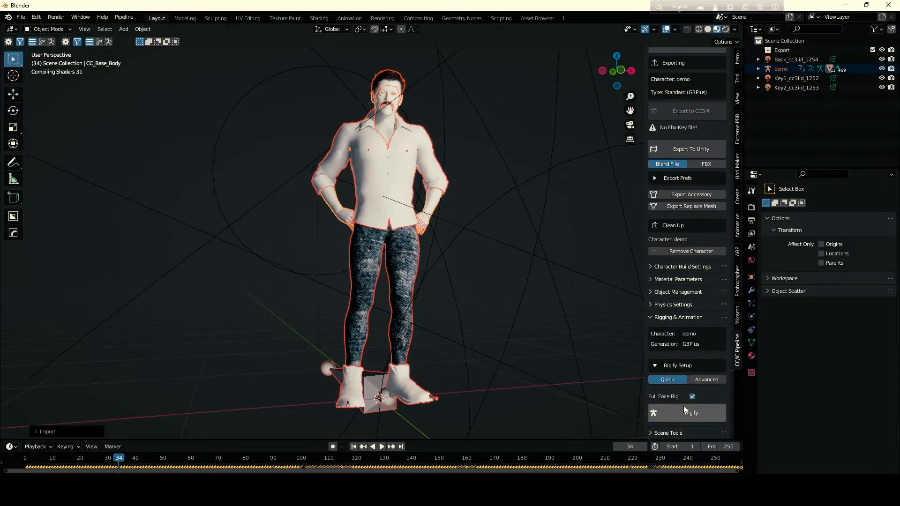
- Match the scene frame range to the character's animation in Scene Tools
{"action": "left_click", "coordinate": [652, 433]}
{"action": "scroll", "coordinate": [660, 395], "scroll_direction": "down", "scroll_amount": 5}
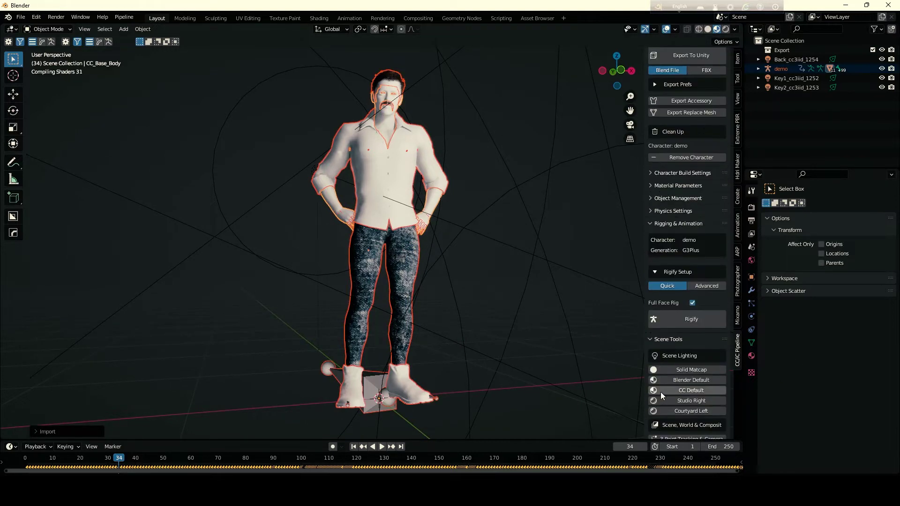
{"action": "scroll", "coordinate": [661, 393], "scroll_direction": "down", "scroll_amount": 3}
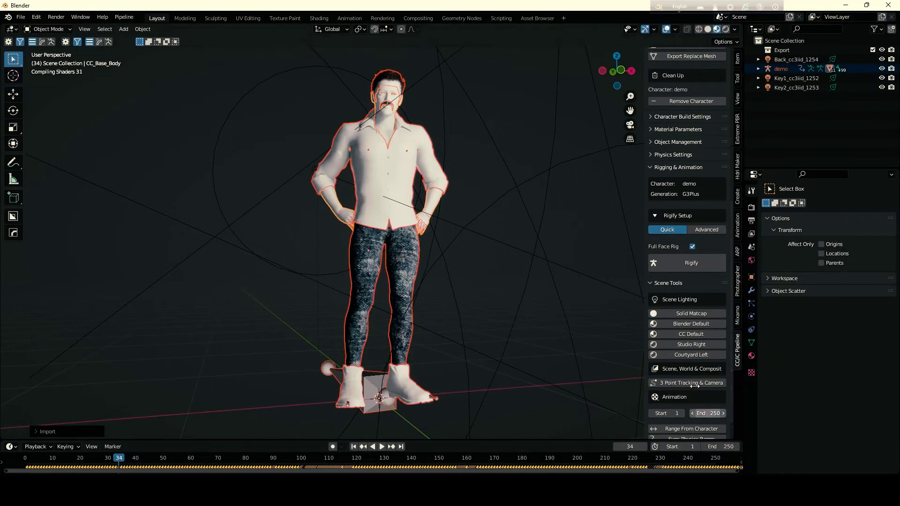
{"action": "scroll", "coordinate": [685, 398], "scroll_direction": "down", "scroll_amount": 2}
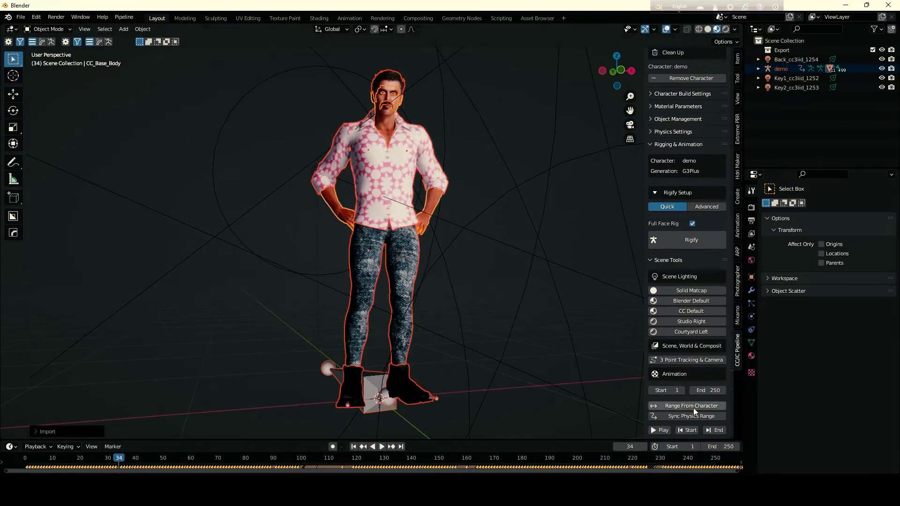
{"action": "left_click", "coordinate": [693, 408]}
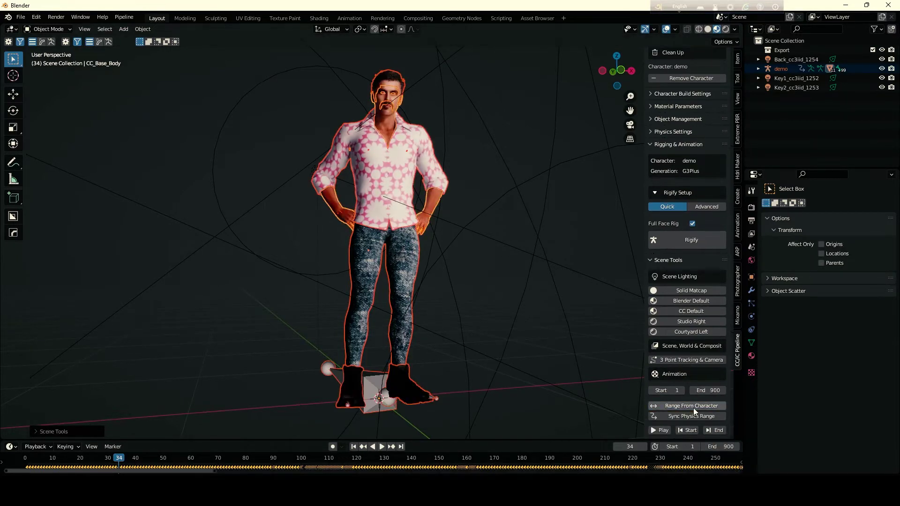
- Select the demo character armature, after briefly selecting the Key1 light and body mesh
{"action": "left_click", "coordinate": [487, 139]}
{"action": "scroll", "coordinate": [481, 163], "scroll_direction": "up", "scroll_amount": 2}
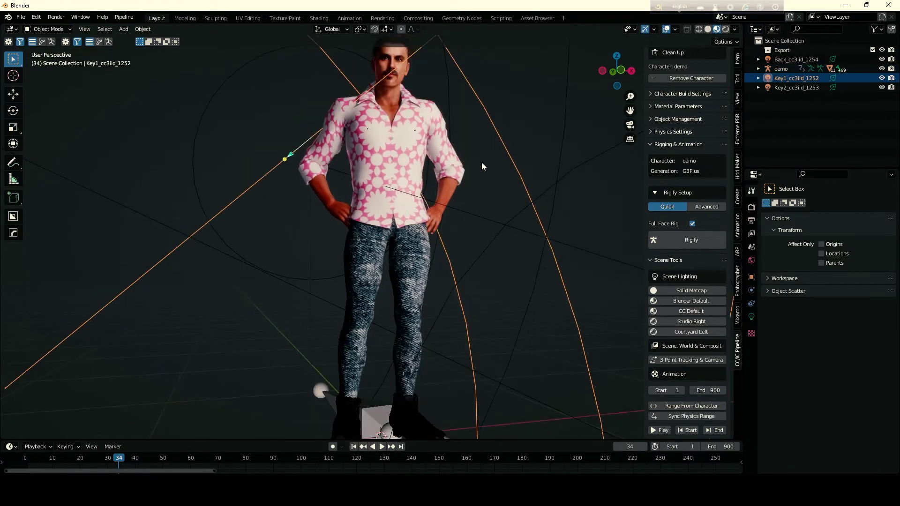
{"action": "scroll", "coordinate": [482, 162], "scroll_direction": "down", "scroll_amount": 3}
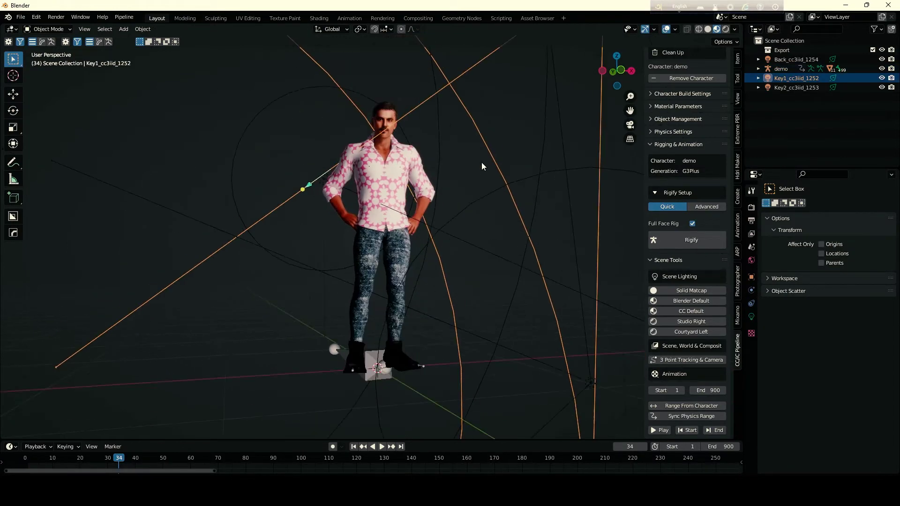
{"action": "left_click", "coordinate": [417, 218]}
{"action": "left_click", "coordinate": [424, 205]}
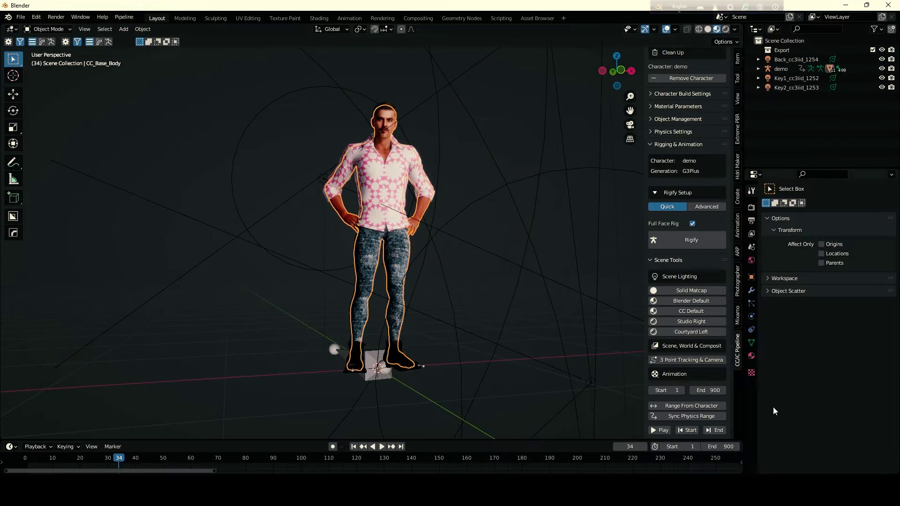
{"action": "left_click", "coordinate": [374, 358]}
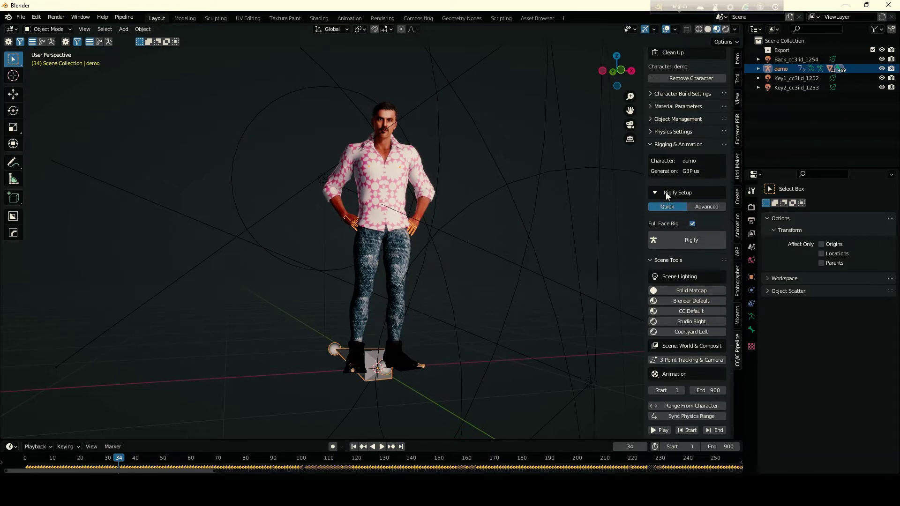
- Collapse Scene Tools and expand Rigging & Animation to reveal the Rigify Setup options
{"action": "scroll", "coordinate": [691, 199], "scroll_direction": "up", "scroll_amount": 1}
{"action": "left_click", "coordinate": [654, 163]}
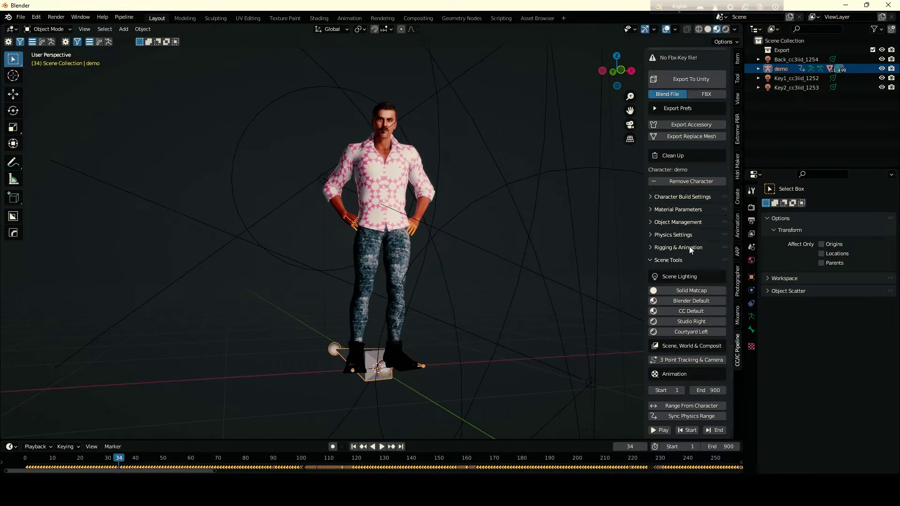
{"action": "left_click", "coordinate": [654, 260]}
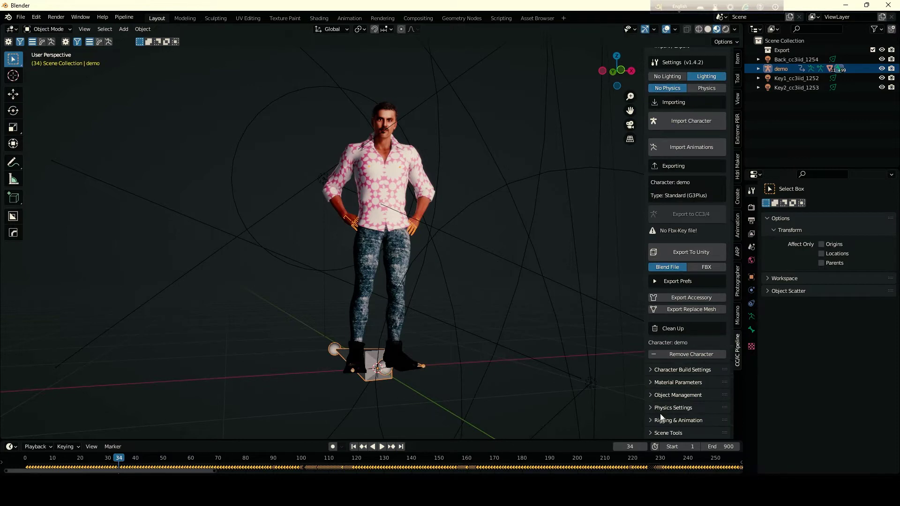
{"action": "left_click", "coordinate": [650, 421]}
{"action": "scroll", "coordinate": [704, 374], "scroll_direction": "down", "scroll_amount": 3}
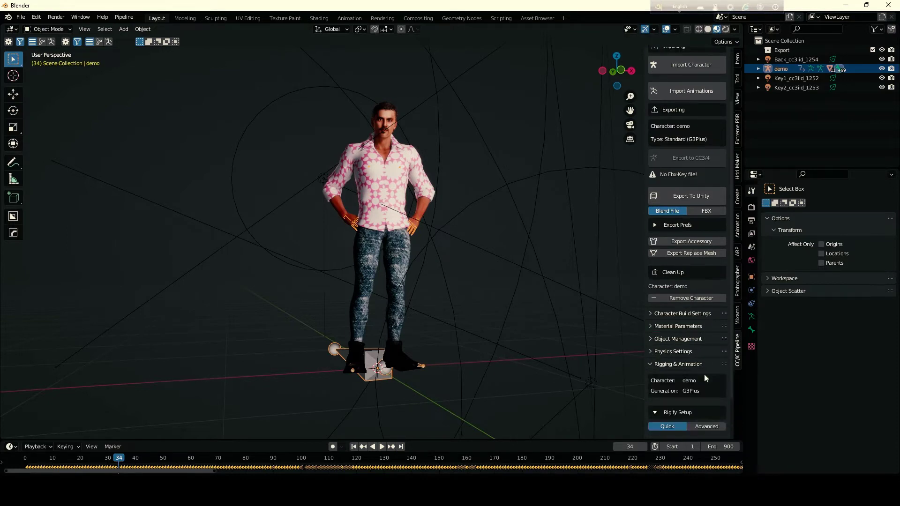
{"action": "scroll", "coordinate": [704, 371], "scroll_direction": "down", "scroll_amount": 2}
{"action": "scroll", "coordinate": [704, 370], "scroll_direction": "down", "scroll_amount": 1}
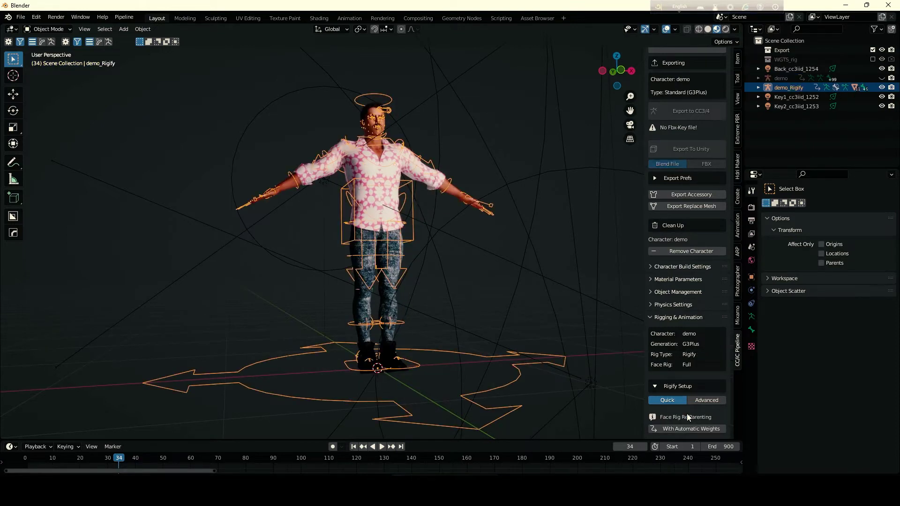
- Adjust the view and scroll the sidebar down to the Retargeting options for demo_Rigify
{"action": "mouse_move", "coordinate": [564, 220]}
{"action": "middle_mouse_down"}
{"action": "mouse_move", "coordinate": [533, 237]}
{"action": "mouse_move", "coordinate": [539, 218]}
{"action": "middle_mouse_up"}
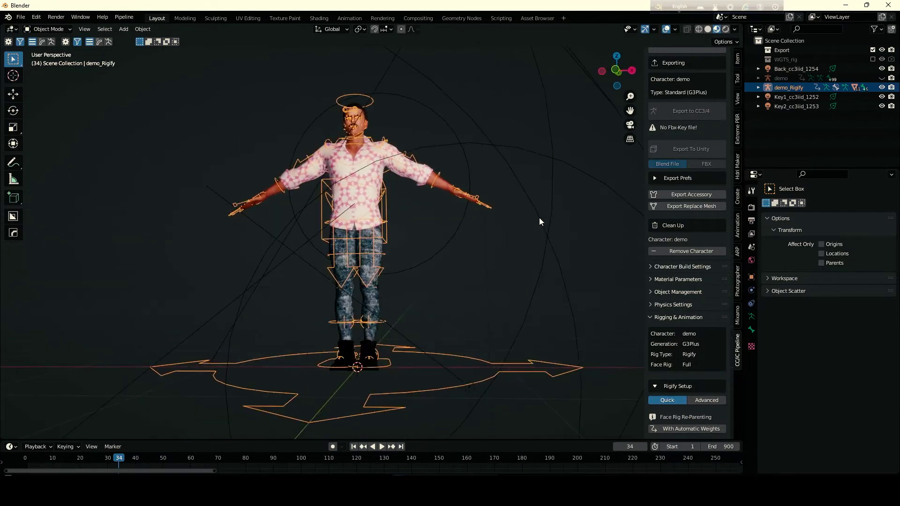
{"action": "scroll", "coordinate": [699, 348], "scroll_direction": "down", "scroll_amount": 4}
{"action": "scroll", "coordinate": [700, 347], "scroll_direction": "down", "scroll_amount": 3}
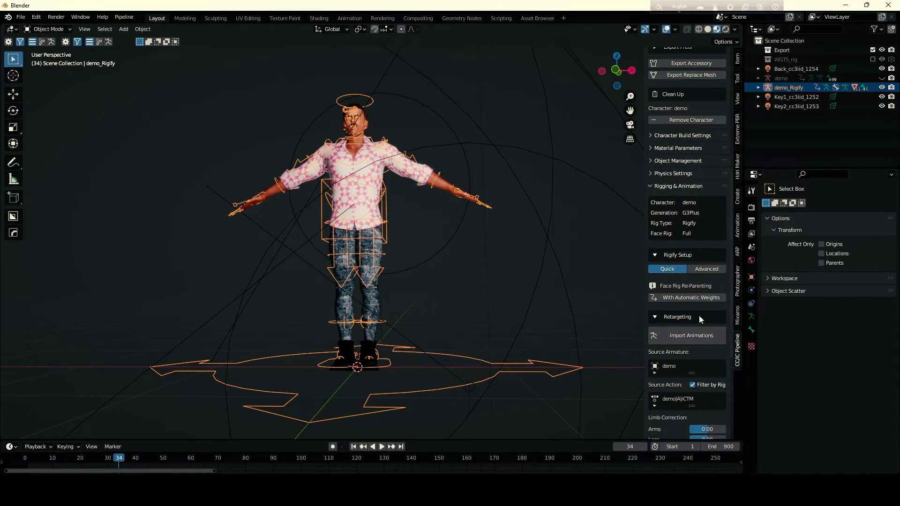
- Set demo as the source armature and start the retarget preview
{"action": "left_click", "coordinate": [671, 368]}
{"action": "scroll", "coordinate": [677, 340], "scroll_direction": "down", "scroll_amount": 3}
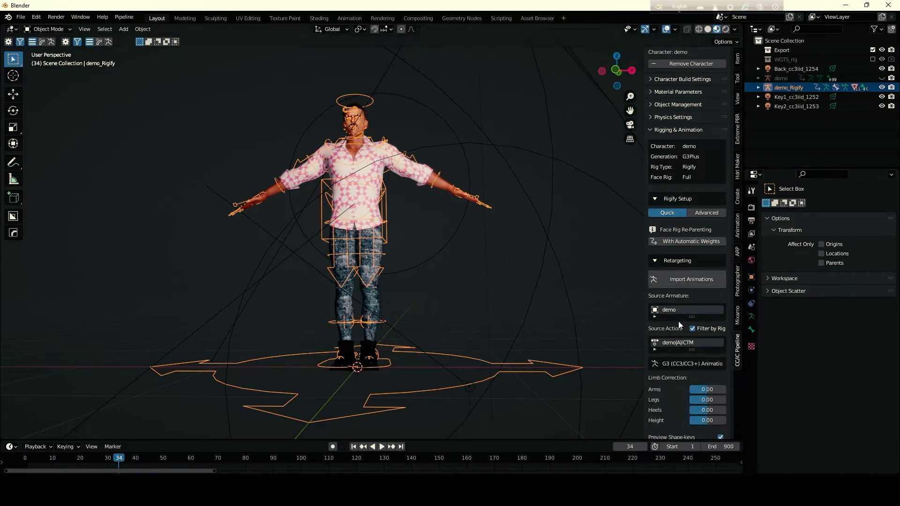
{"action": "scroll", "coordinate": [679, 320], "scroll_direction": "down", "scroll_amount": 4}
{"action": "scroll", "coordinate": [679, 324], "scroll_direction": "down", "scroll_amount": 1}
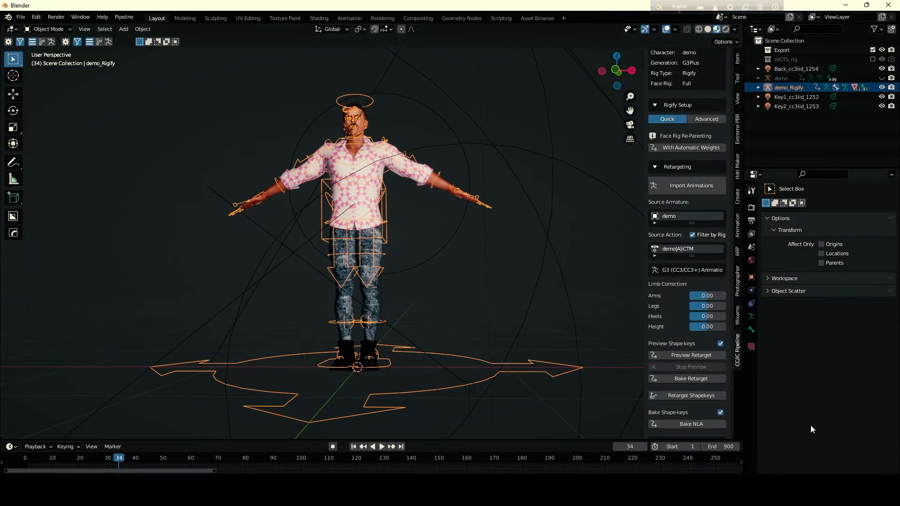
{"action": "left_click", "coordinate": [688, 354]}
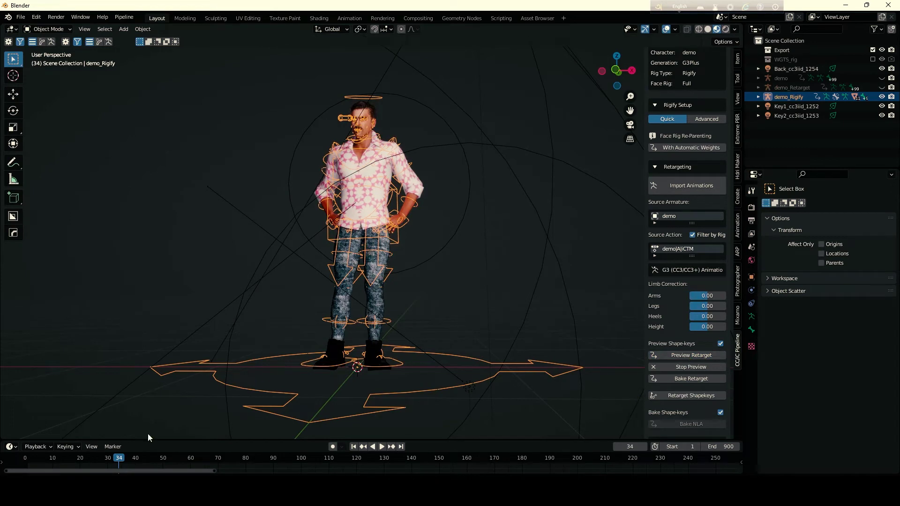
- Play the retargeted animation and stop it at frame 7
{"action": "left_click", "coordinate": [48, 457]}
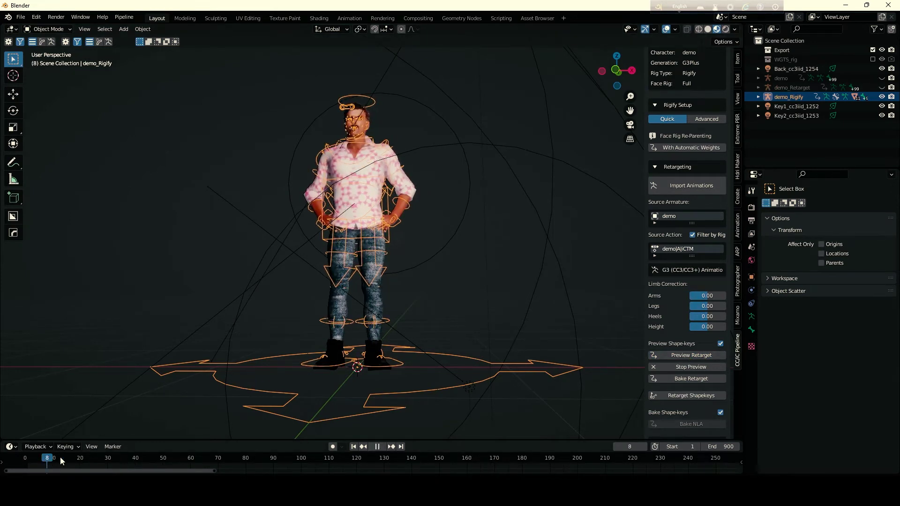
{"action": "key", "text": "space"}
{"action": "left_click", "coordinate": [46, 462]}
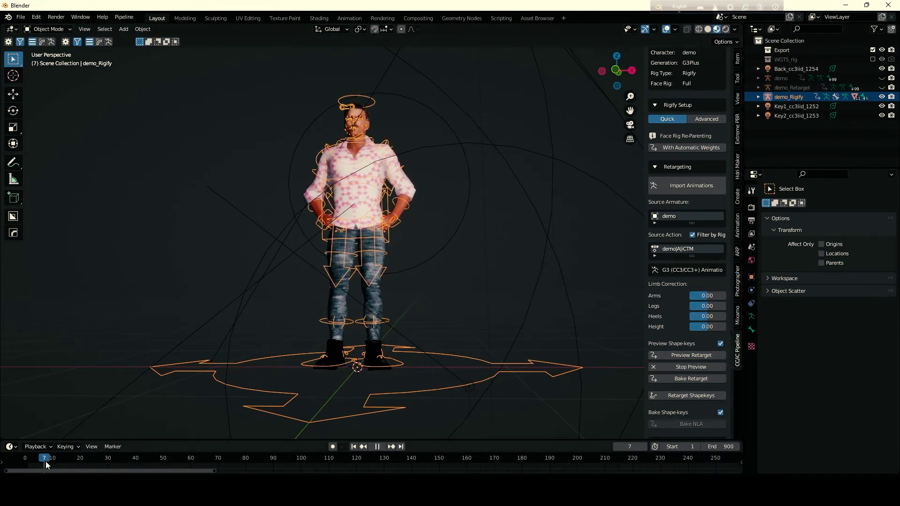
{"action": "key", "text": "space"}
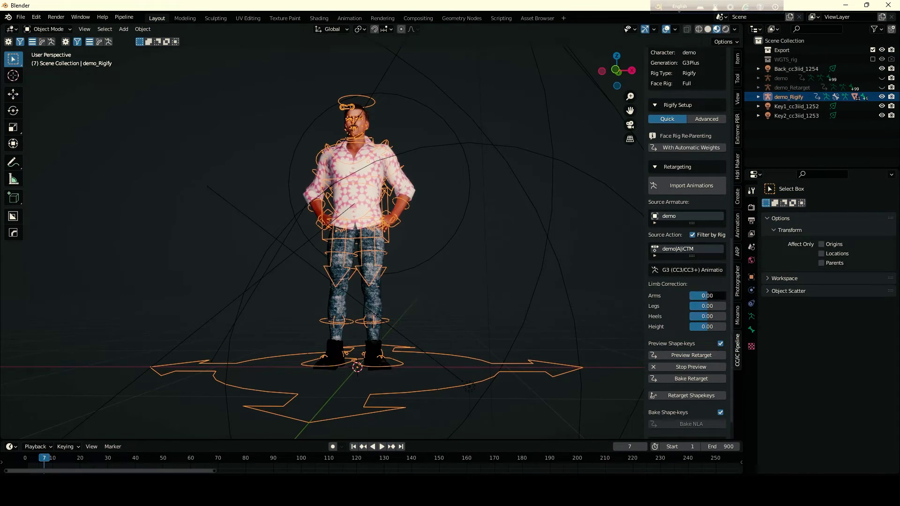
- Raise the Arms limb correction to 0.14, checking the pose from the side
{"action": "left_click_drag", "start_coordinate": [707, 296], "coordinate": [712, 295]}
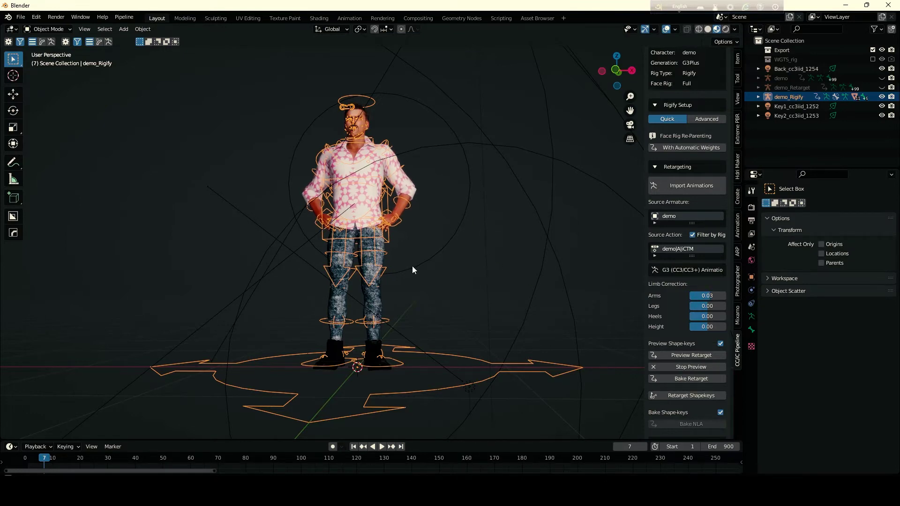
{"action": "mouse_move", "coordinate": [412, 266]}
{"action": "middle_mouse_down"}
{"action": "mouse_move", "coordinate": [492, 297]}
{"action": "mouse_move", "coordinate": [451, 254]}
{"action": "middle_mouse_up"}
{"action": "scroll", "coordinate": [445, 253], "scroll_direction": "up", "scroll_amount": 3}
{"action": "scroll", "coordinate": [441, 254], "scroll_direction": "up", "scroll_amount": 2}
{"action": "scroll", "coordinate": [436, 272], "scroll_direction": "up", "scroll_amount": 1}
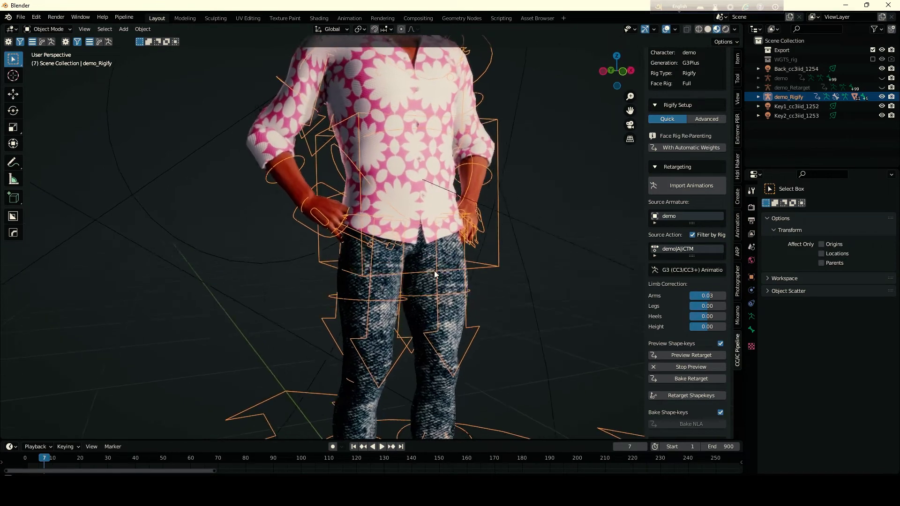
{"action": "scroll", "coordinate": [426, 271], "scroll_direction": "up", "scroll_amount": 1}
{"action": "scroll", "coordinate": [427, 271], "scroll_direction": "up", "scroll_amount": 1}
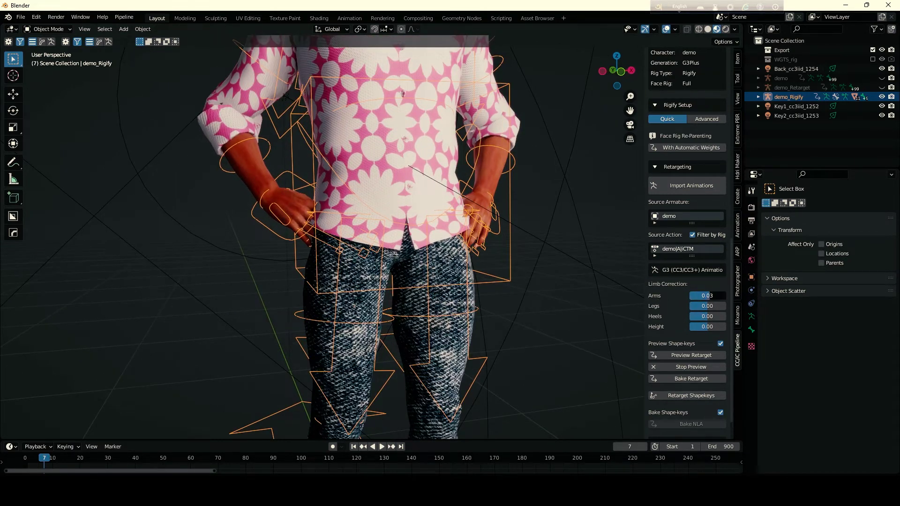
{"action": "left_click_drag", "start_coordinate": [707, 296], "coordinate": [719, 296]}
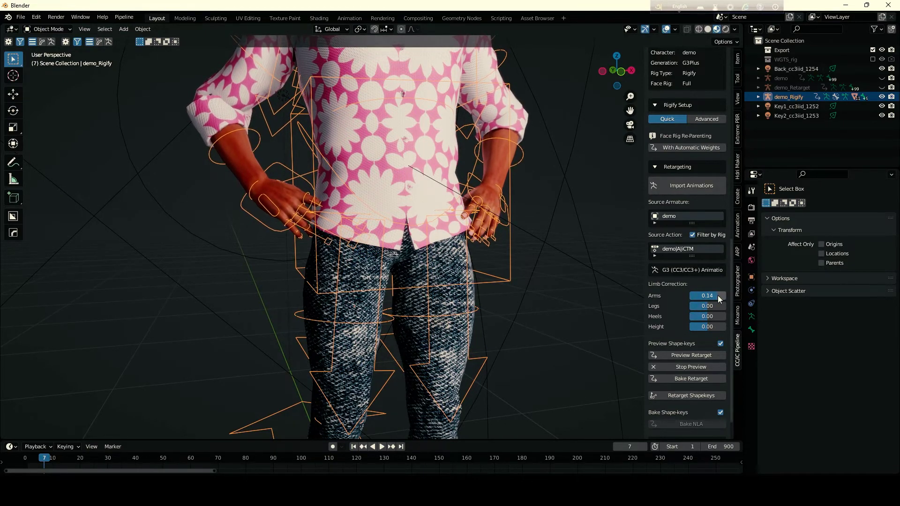
- Set the Legs limb correction to -0.00655, viewing the character from his left
{"action": "scroll", "coordinate": [505, 235], "scroll_direction": "down", "scroll_amount": 4}
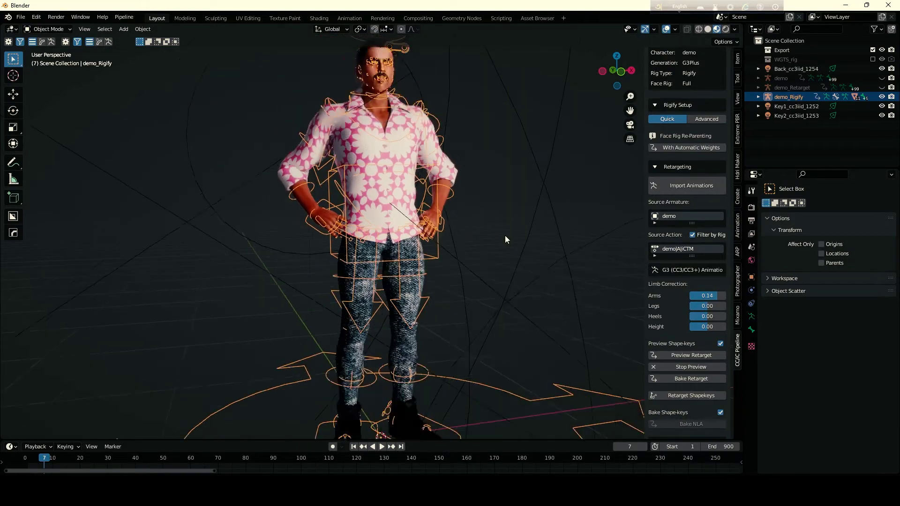
{"action": "mouse_move", "coordinate": [505, 235]}
{"action": "middle_mouse_down"}
{"action": "mouse_move", "coordinate": [521, 221]}
{"action": "mouse_move", "coordinate": [503, 236]}
{"action": "mouse_move", "coordinate": [443, 207]}
{"action": "mouse_move", "coordinate": [536, 229]}
{"action": "mouse_move", "coordinate": [514, 210]}
{"action": "mouse_move", "coordinate": [475, 220]}
{"action": "mouse_move", "coordinate": [497, 221]}
{"action": "middle_mouse_up"}
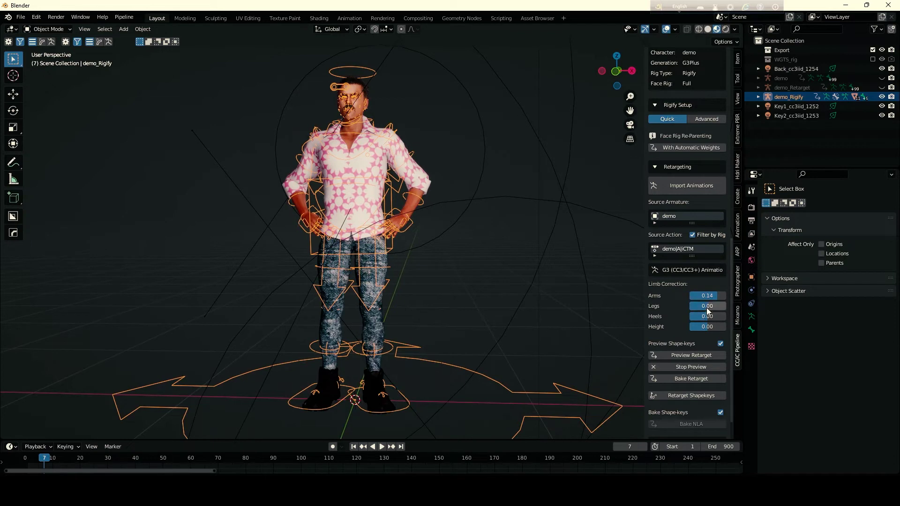
{"action": "left_click_drag", "start_coordinate": [708, 305], "coordinate": [706, 306]}
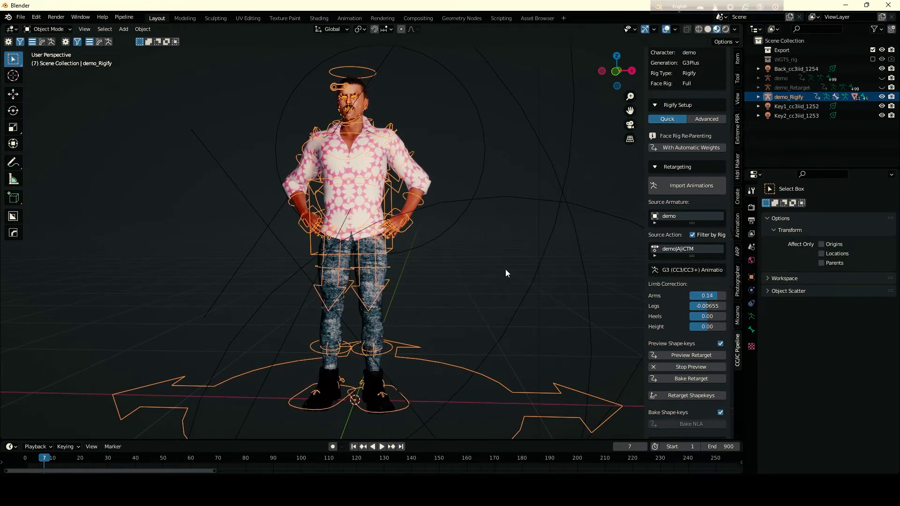
{"action": "scroll", "coordinate": [581, 293], "scroll_direction": "down", "scroll_amount": 3}
{"action": "scroll", "coordinate": [581, 294], "scroll_direction": "up", "scroll_amount": 1}
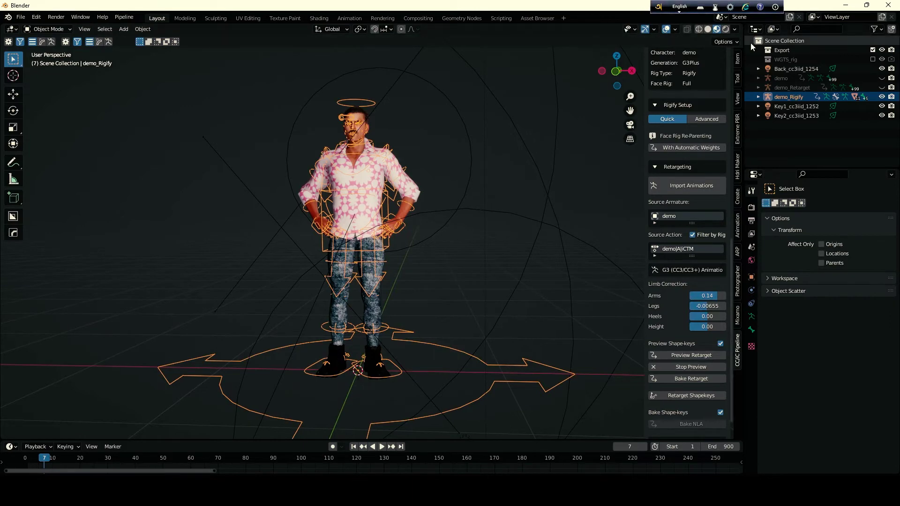
- Switch to textured solid shading with rig bones, grid and overlays hidden
{"action": "left_click", "coordinate": [708, 30]}
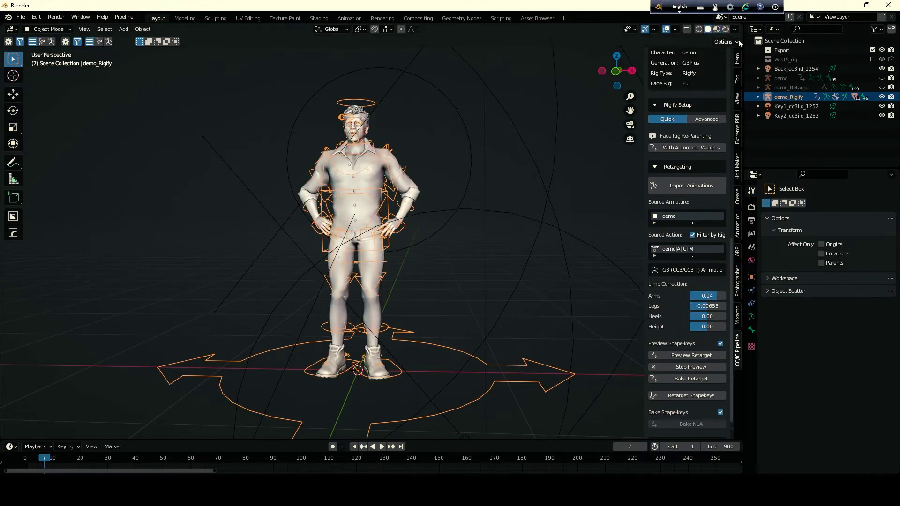
{"action": "left_click", "coordinate": [734, 31]}
{"action": "left_click", "coordinate": [767, 146]}
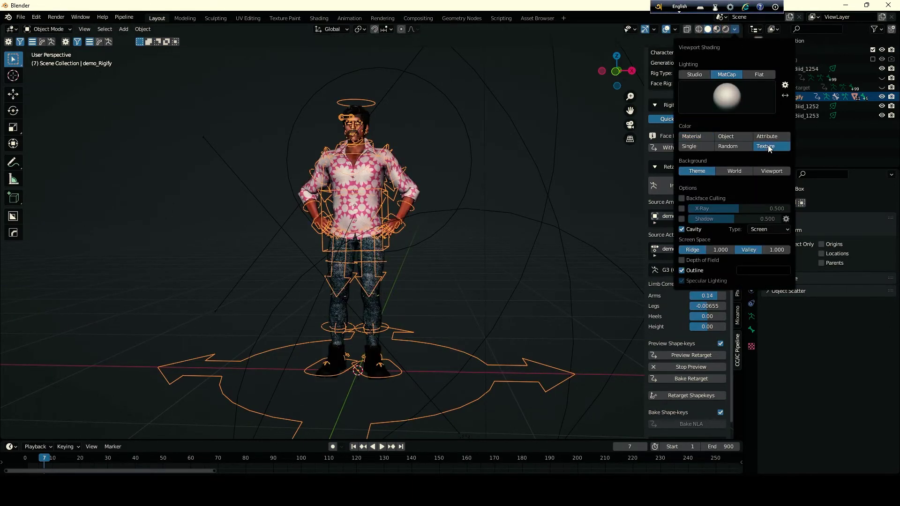
{"action": "left_click", "coordinate": [665, 29]}
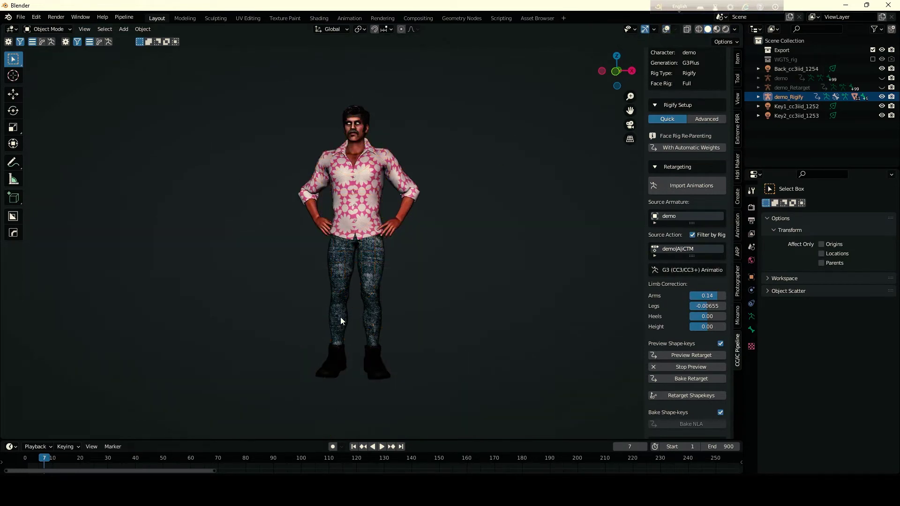
- Play the corrected animation, return to frame 1 and stop the retarget preview
{"action": "left_click", "coordinate": [381, 448]}
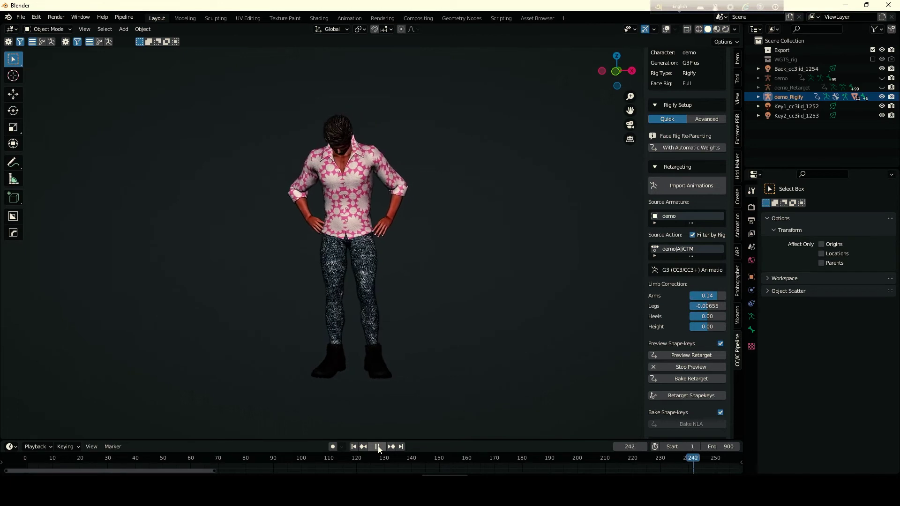
{"action": "left_click", "coordinate": [379, 447]}
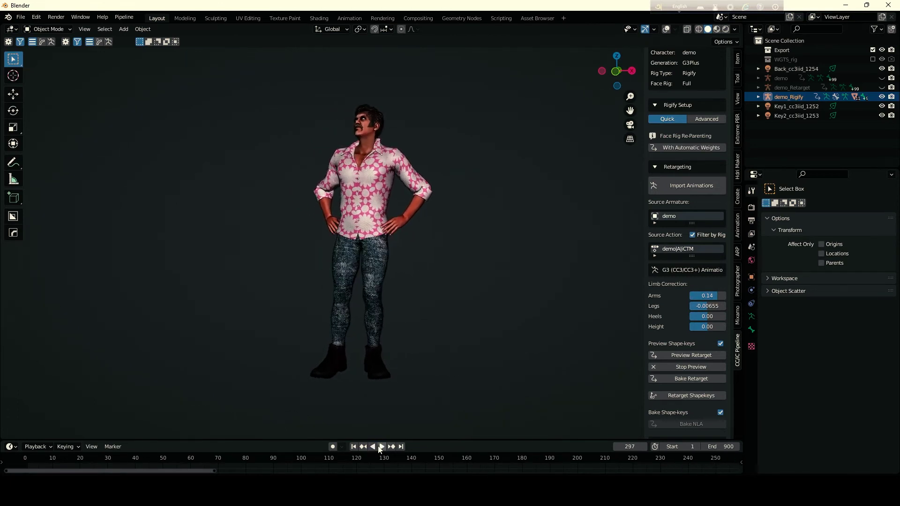
{"action": "left_click", "coordinate": [354, 447]}
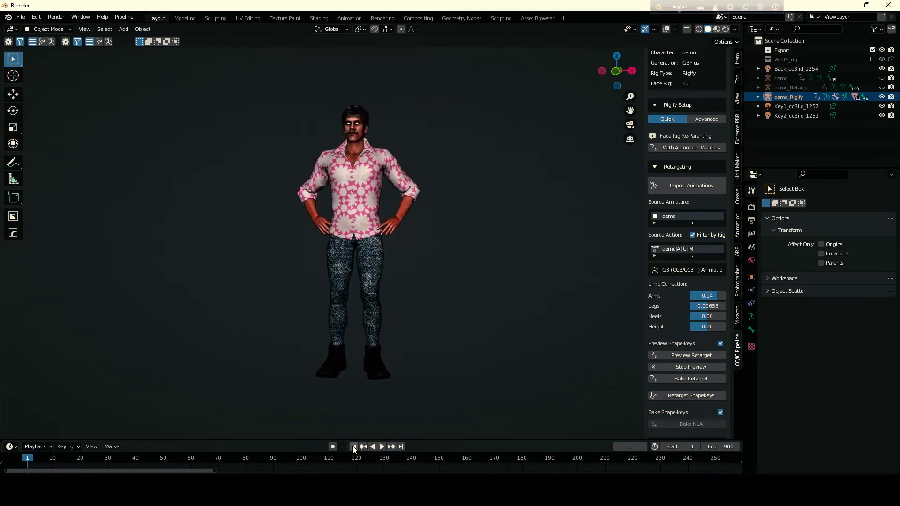
{"action": "left_click", "coordinate": [685, 366]}
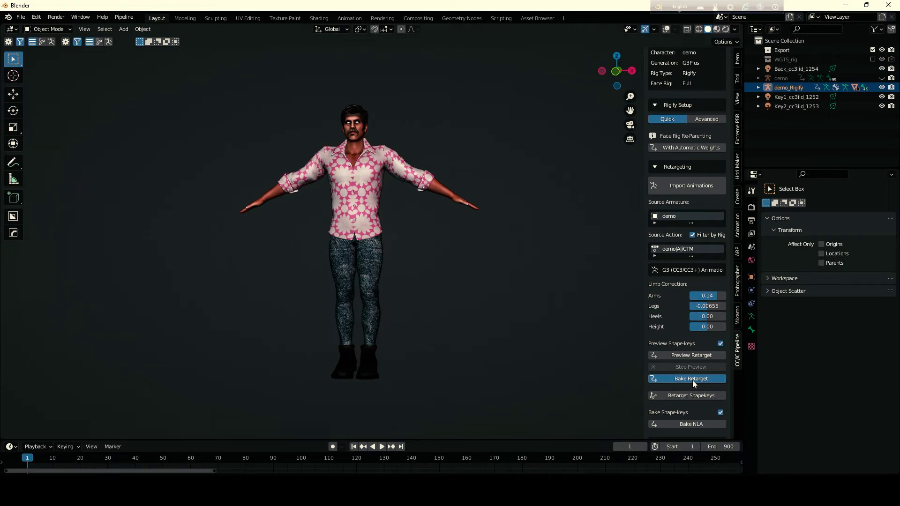
- Show overlays, play the baked animation, and split the 3D view into two side-by-side views
{"action": "left_click", "coordinate": [666, 30]}
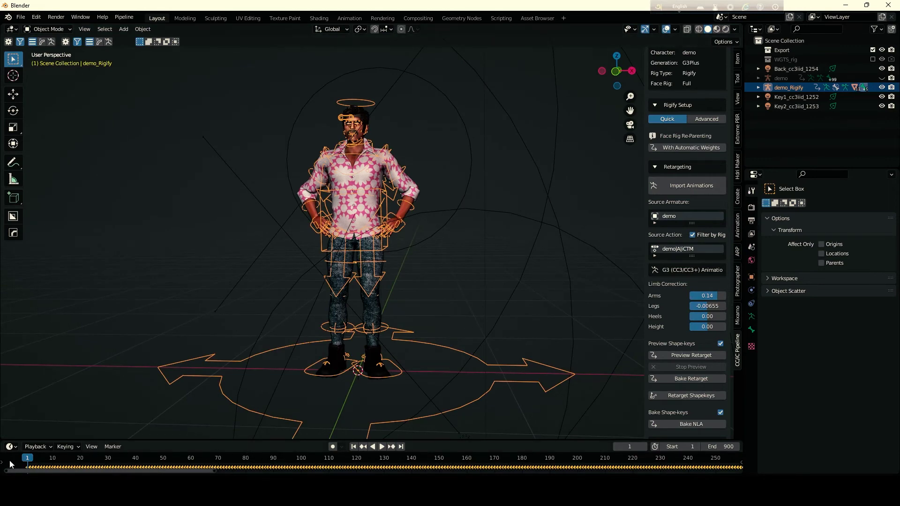
{"action": "key", "text": "space"}
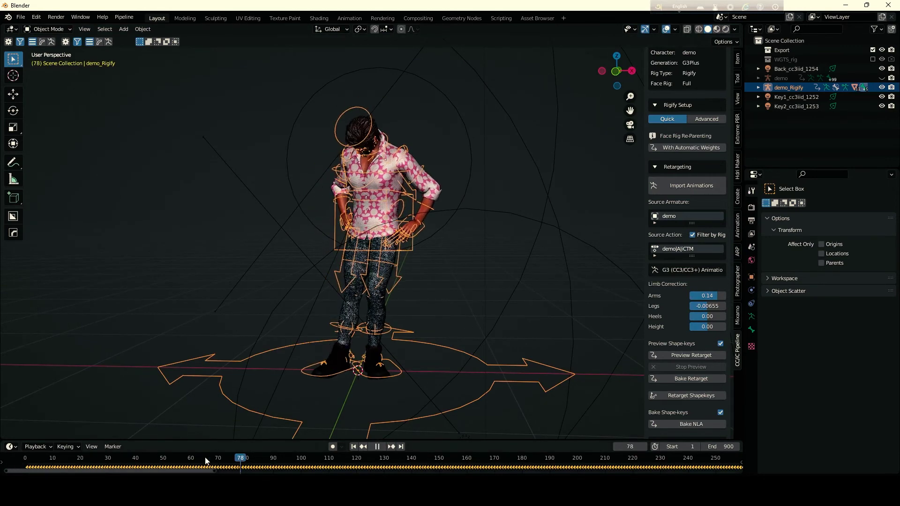
{"action": "key", "text": "space"}
{"action": "mouse_move", "coordinate": [3, 26]}
{"action": "left_mouse_down"}
{"action": "mouse_move", "coordinate": [346, 81]}
{"action": "mouse_move", "coordinate": [331, 80]}
{"action": "left_mouse_up"}
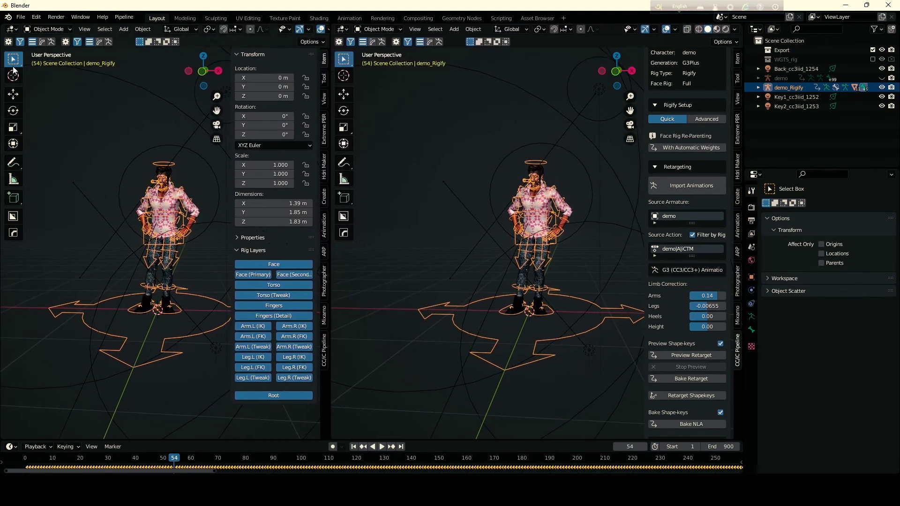
- Switch the left area to the Dope Sheet's Action Editor for the rig
{"action": "left_click", "coordinate": [12, 30]}
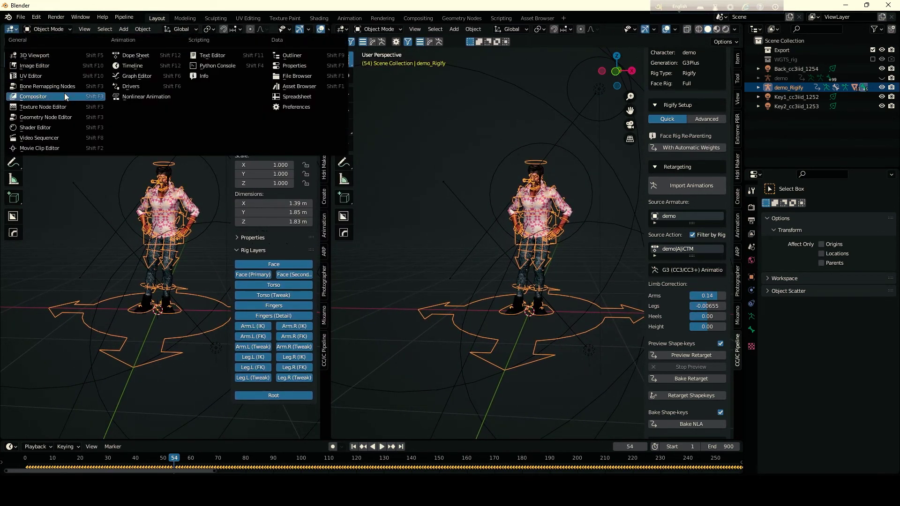
{"action": "left_click", "coordinate": [144, 57]}
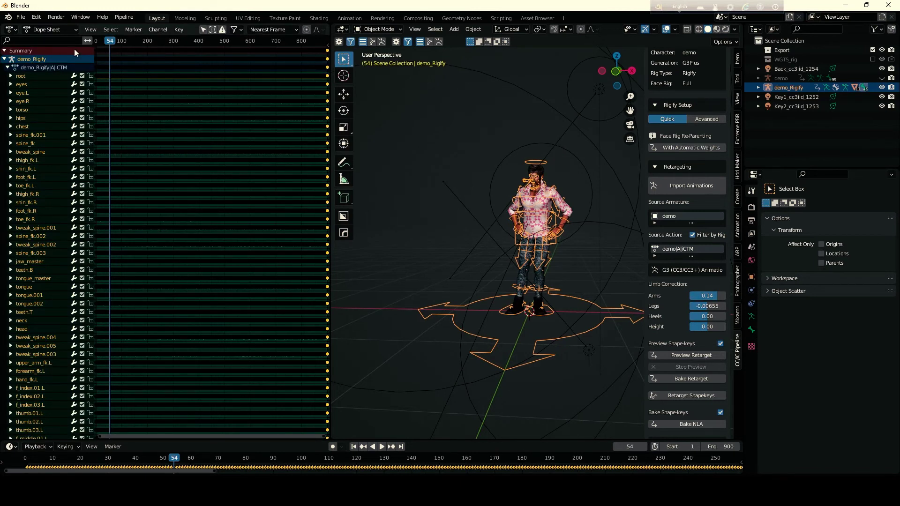
{"action": "left_click", "coordinate": [75, 29]}
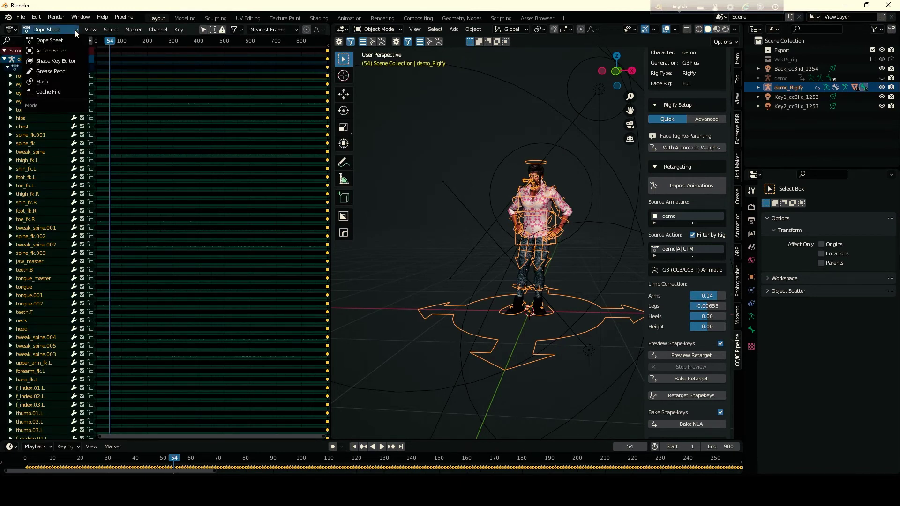
{"action": "left_click", "coordinate": [53, 52]}
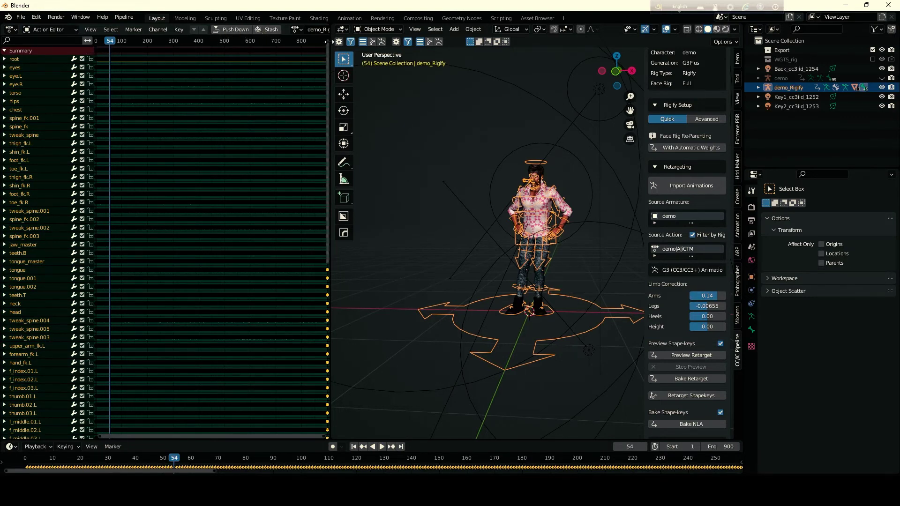
- Rename the baked action to Rigify_Fear & Disagree and push it down into the NLA
{"action": "left_click", "coordinate": [318, 30]}
{"action": "type", "text": "R"}
{"action": "type", "text": "i"}
{"action": "type", "text": "gi"}
{"action": "type", "text": "fy"}
{"action": "type", "text": "_F"}
{"action": "type", "text": "ar & Disagree"}
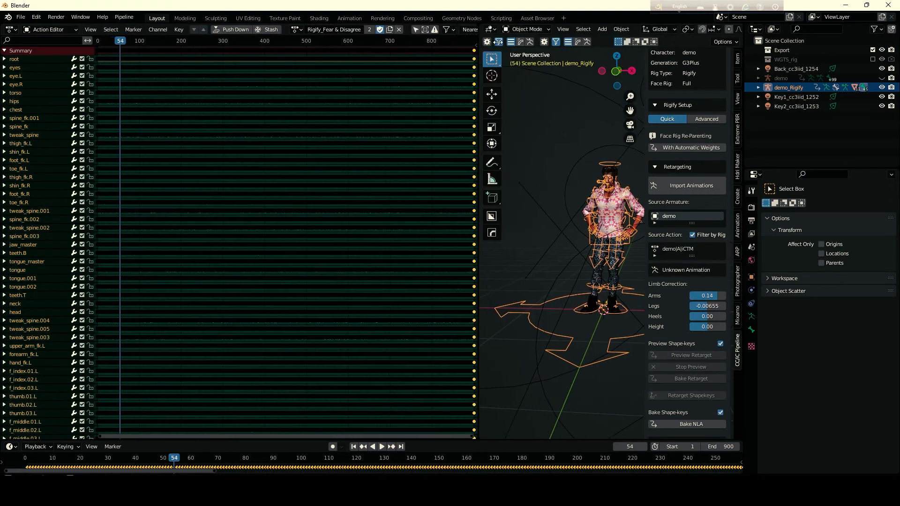
{"action": "left_click_drag", "start_coordinate": [331, 36], "coordinate": [498, 37]}
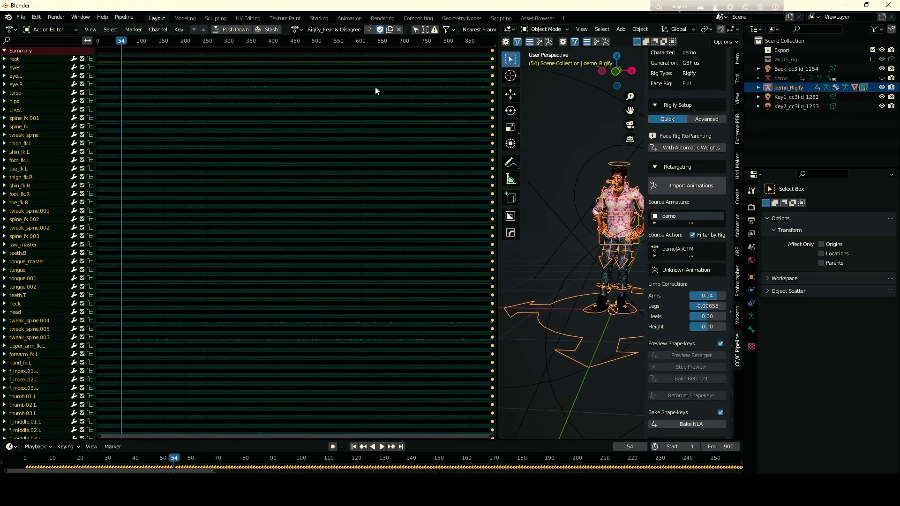
{"action": "left_click_drag", "start_coordinate": [497, 94], "coordinate": [375, 89]}
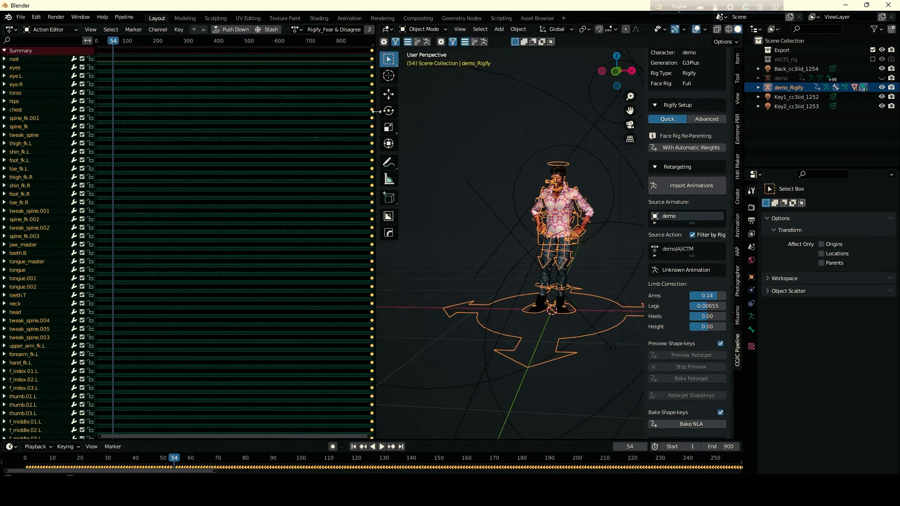
{"action": "left_click", "coordinate": [234, 29]}
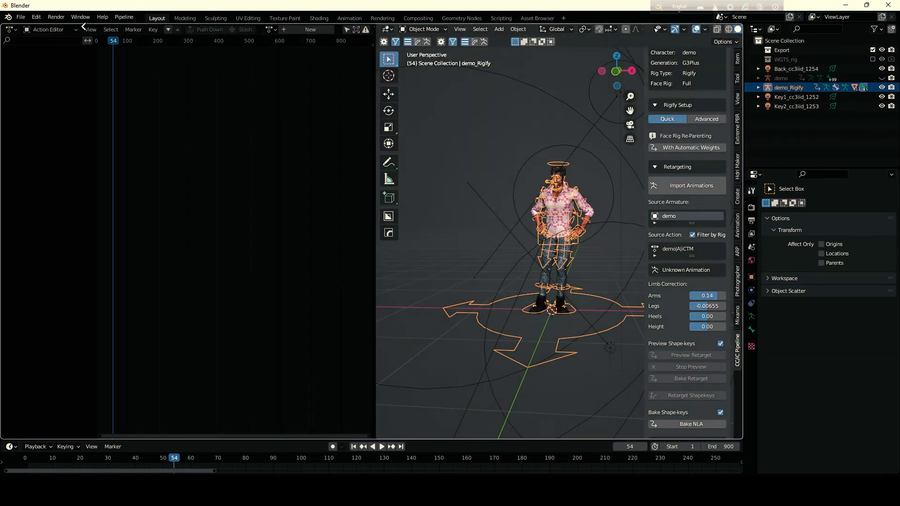
- Join the areas to remove the extra keyframe editor
{"action": "left_click_drag", "start_coordinate": [378, 29], "coordinate": [117, 127]}
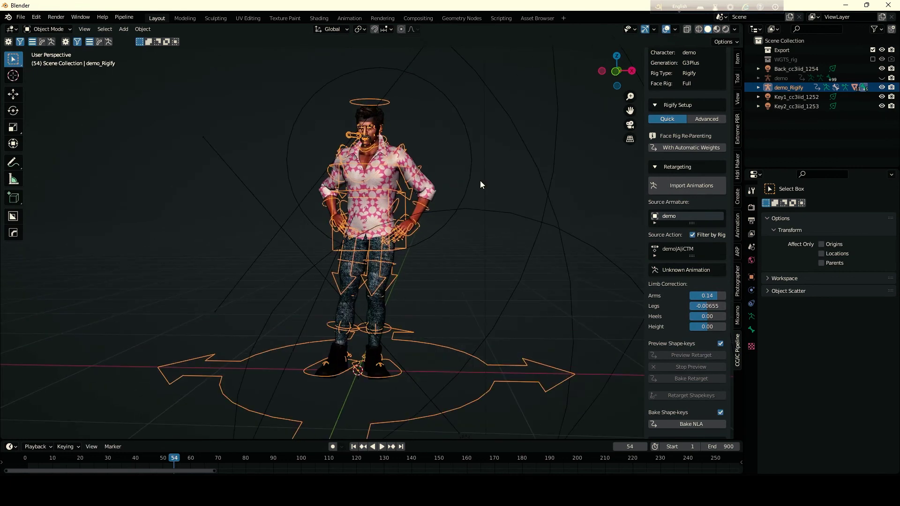
{"action": "scroll", "coordinate": [469, 221], "scroll_direction": "down", "scroll_amount": 2}
{"action": "scroll", "coordinate": [469, 219], "scroll_direction": "up", "scroll_amount": 1}
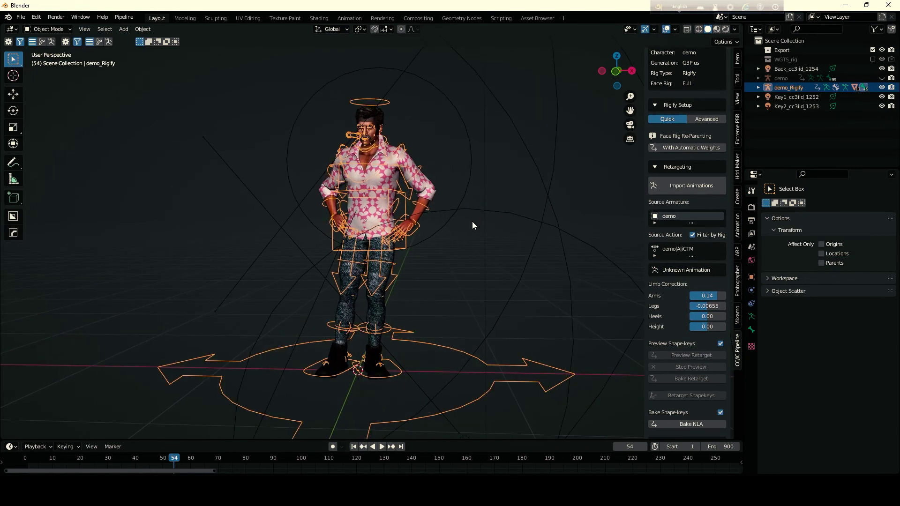
- Play the pushed-down animation and stop it at frame 241
{"action": "left_click", "coordinate": [377, 447]}
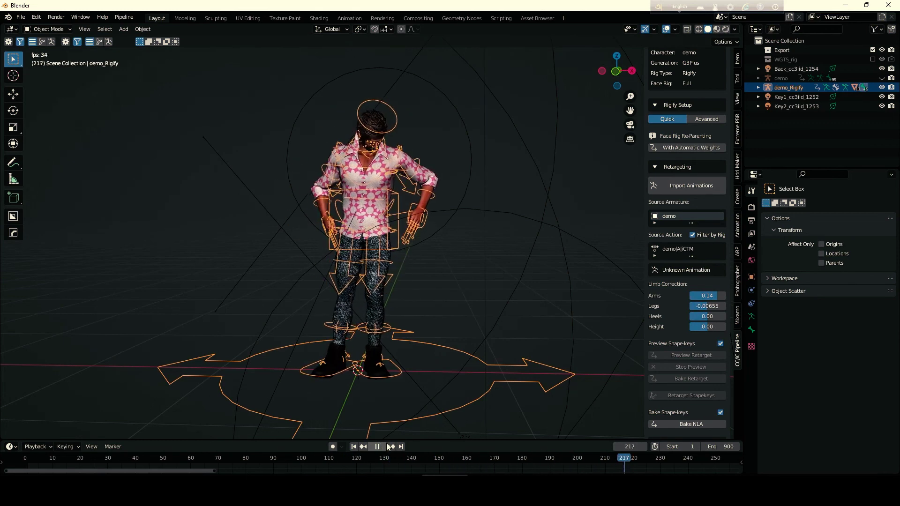
{"action": "key", "text": "space"}
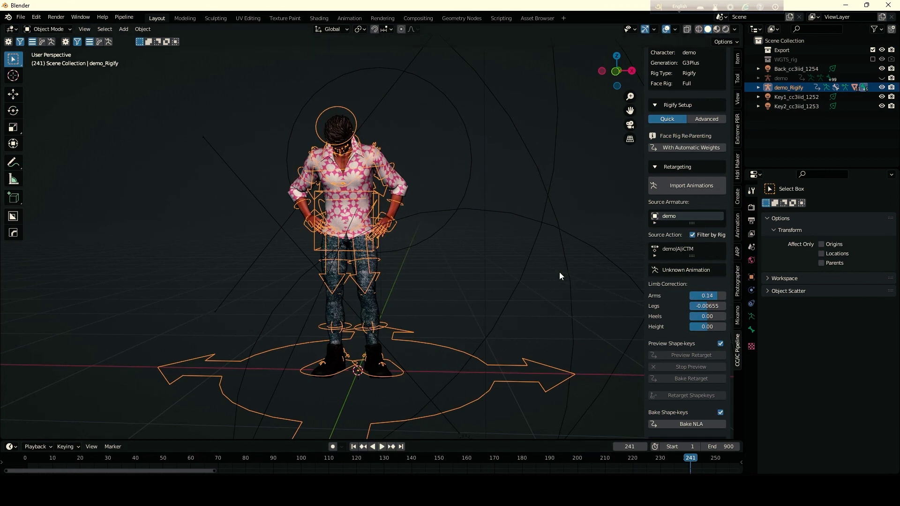
{"action": "scroll", "coordinate": [482, 263], "scroll_direction": "down", "scroll_amount": 4}
{"action": "scroll", "coordinate": [482, 262], "scroll_direction": "up", "scroll_amount": 4}
{"action": "scroll", "coordinate": [482, 263], "scroll_direction": "up", "scroll_amount": 1}
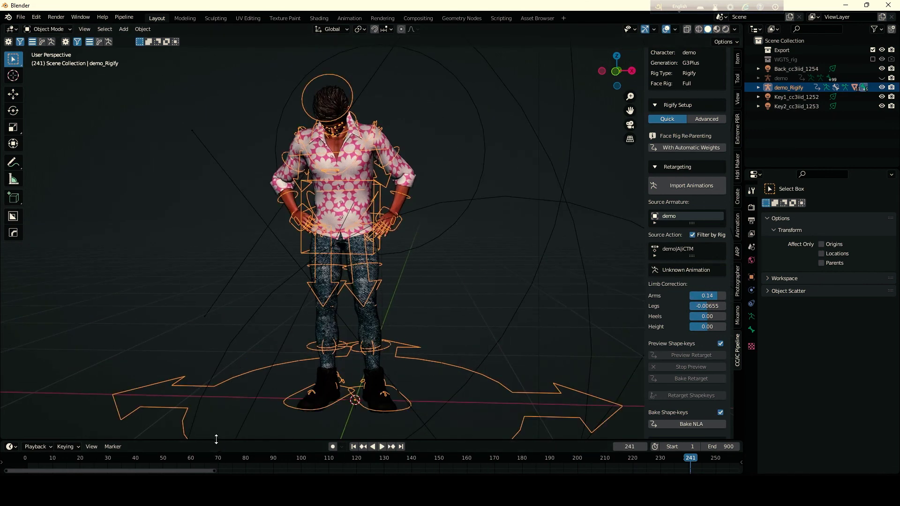
- Enlarge the Timeline and turn it into a Dope Sheet Action Editor
{"action": "left_click_drag", "start_coordinate": [216, 439], "coordinate": [230, 321]}
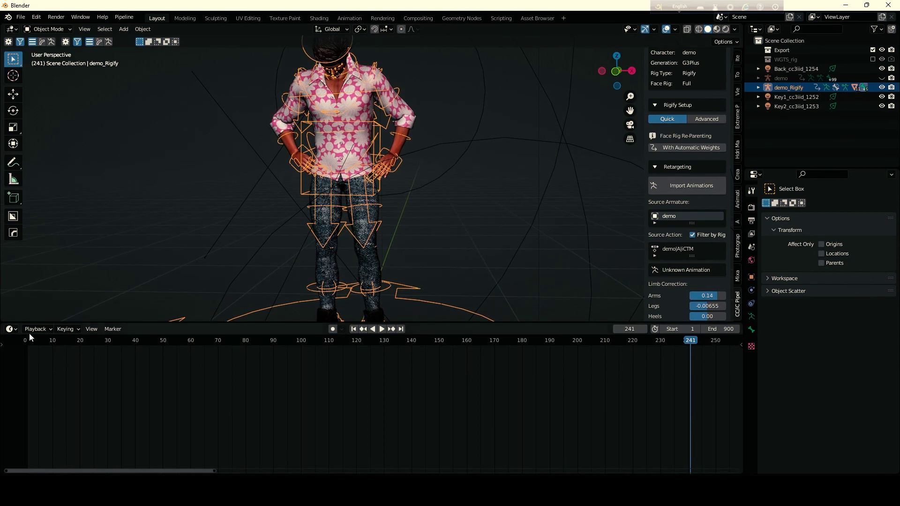
{"action": "left_click", "coordinate": [16, 330]}
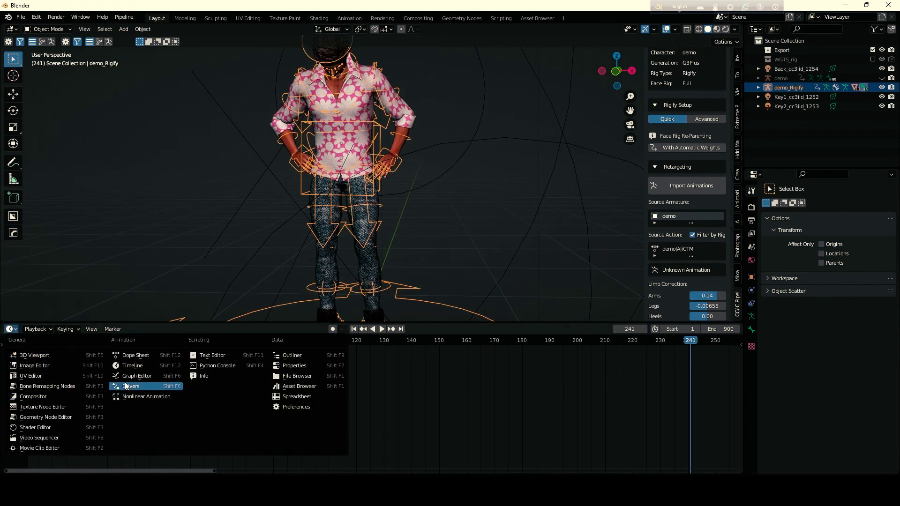
{"action": "left_click", "coordinate": [135, 356]}
{"action": "left_click", "coordinate": [60, 329]}
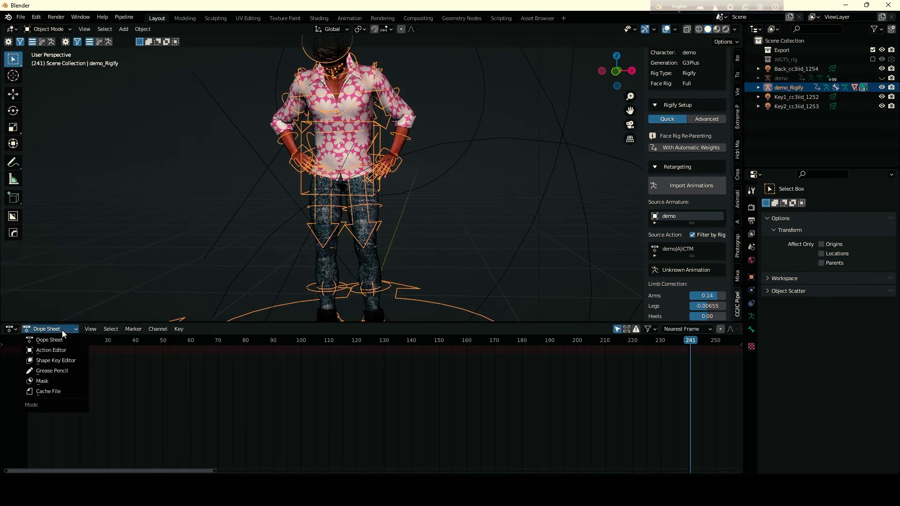
{"action": "left_click", "coordinate": [53, 350]}
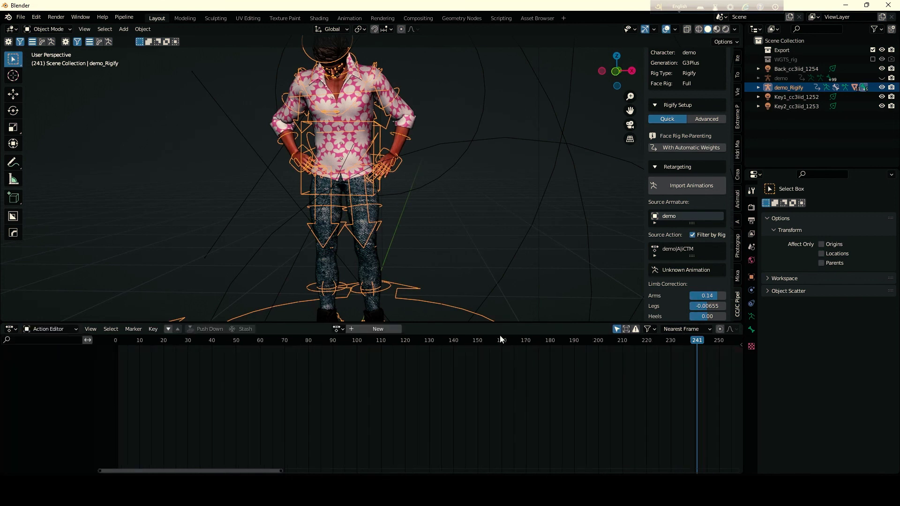
- Assign Rigify_Fear & Disagree to the rig and scrub to frames 118 and 29
{"action": "left_click", "coordinate": [338, 329]}
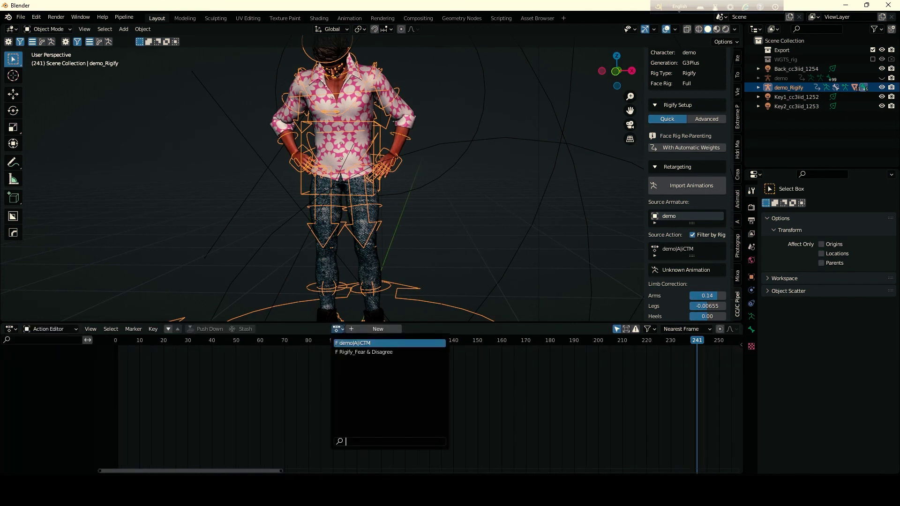
{"action": "left_click", "coordinate": [355, 352]}
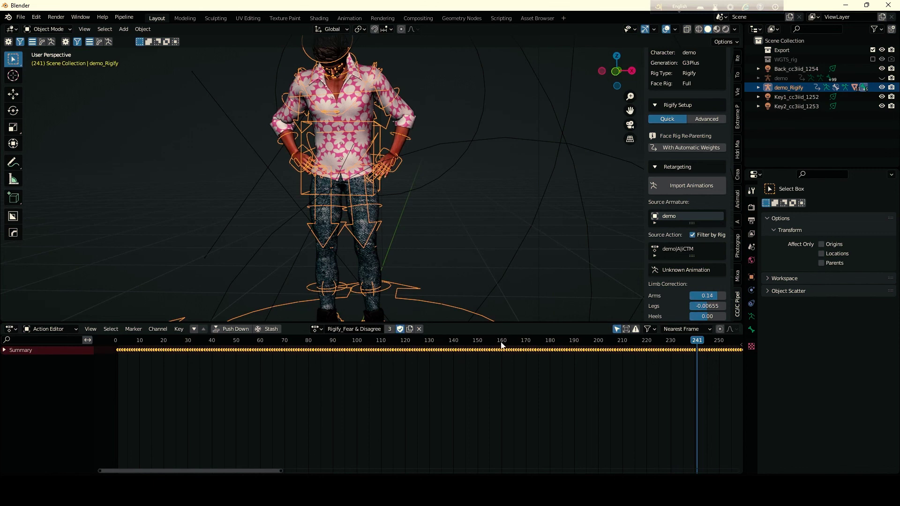
{"action": "left_click_drag", "start_coordinate": [501, 340], "coordinate": [400, 340]}
{"action": "left_click_drag", "start_coordinate": [225, 353], "coordinate": [185, 351]}
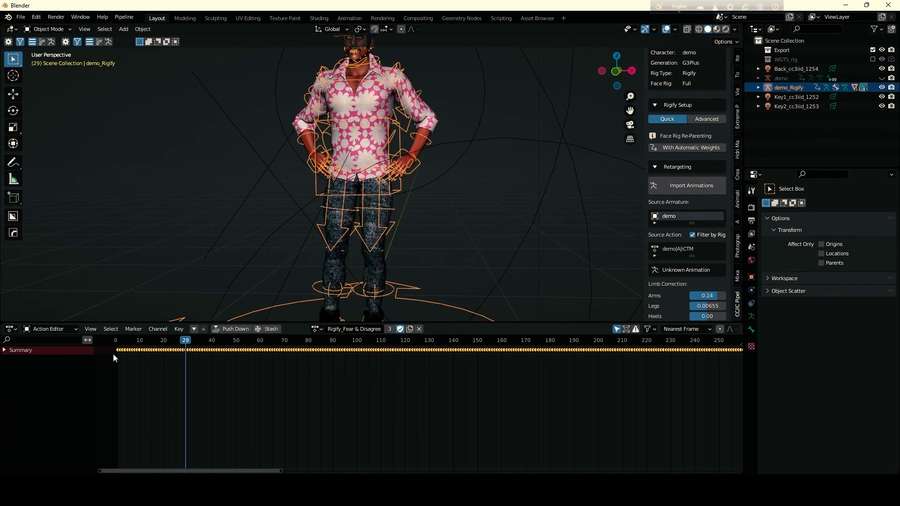